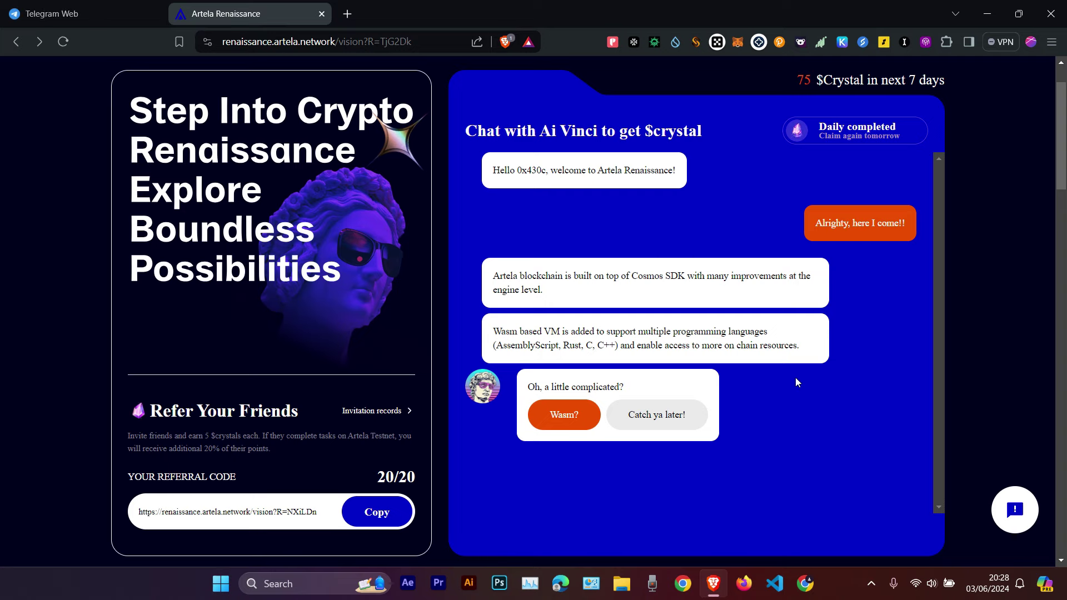
# Step: Open the Art404 project from the contribution list and go to its cornerstone quests
pyautogui.scroll(-15, 786, 382)
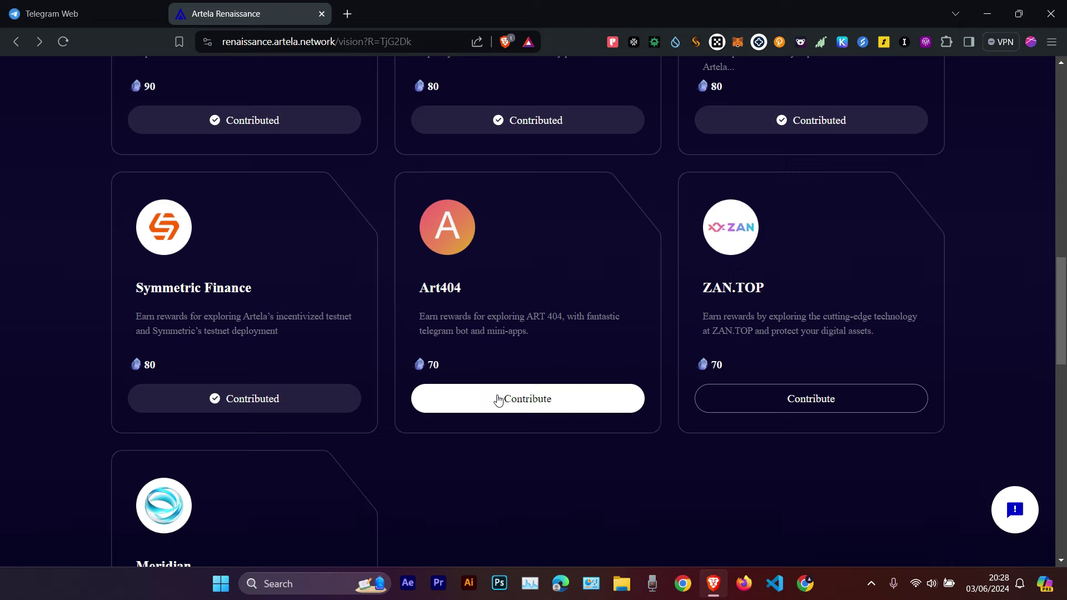
pyautogui.click(501, 404)
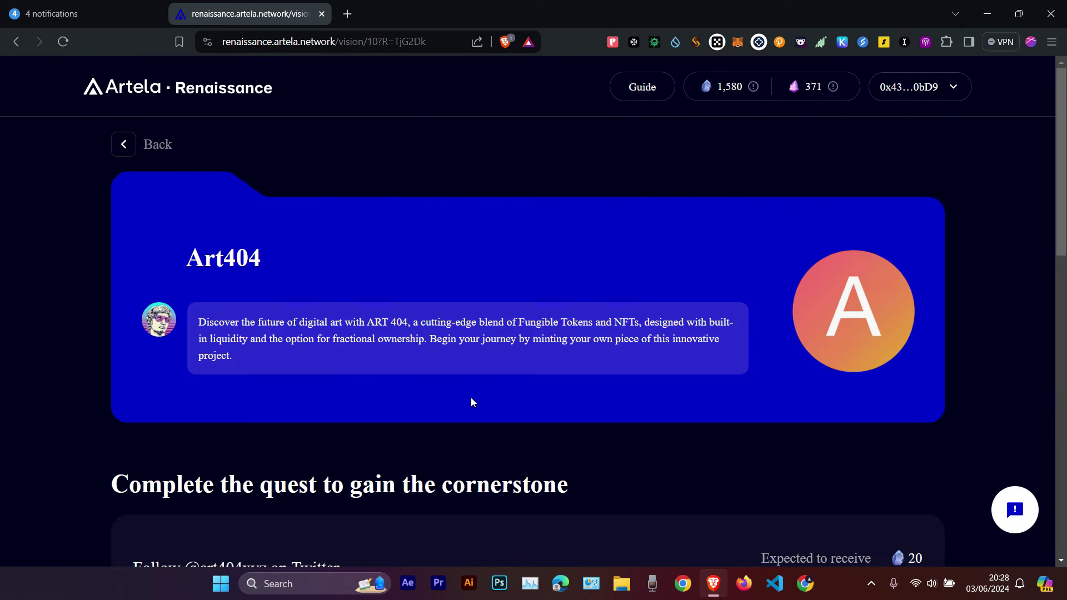
pyautogui.scroll(-5, 258, 264)
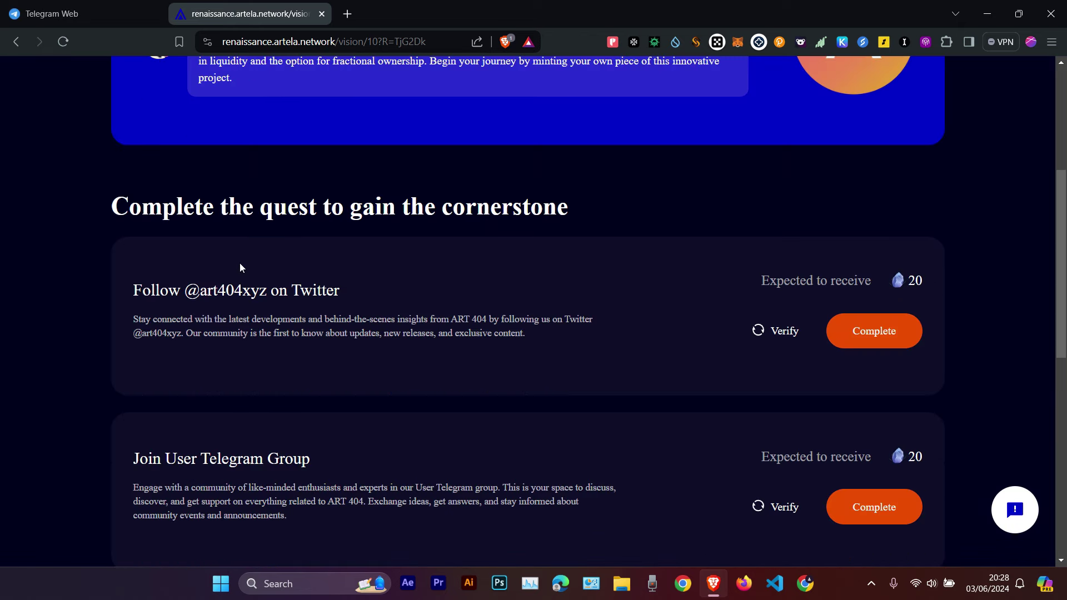
pyautogui.scroll(-2, 477, 415)
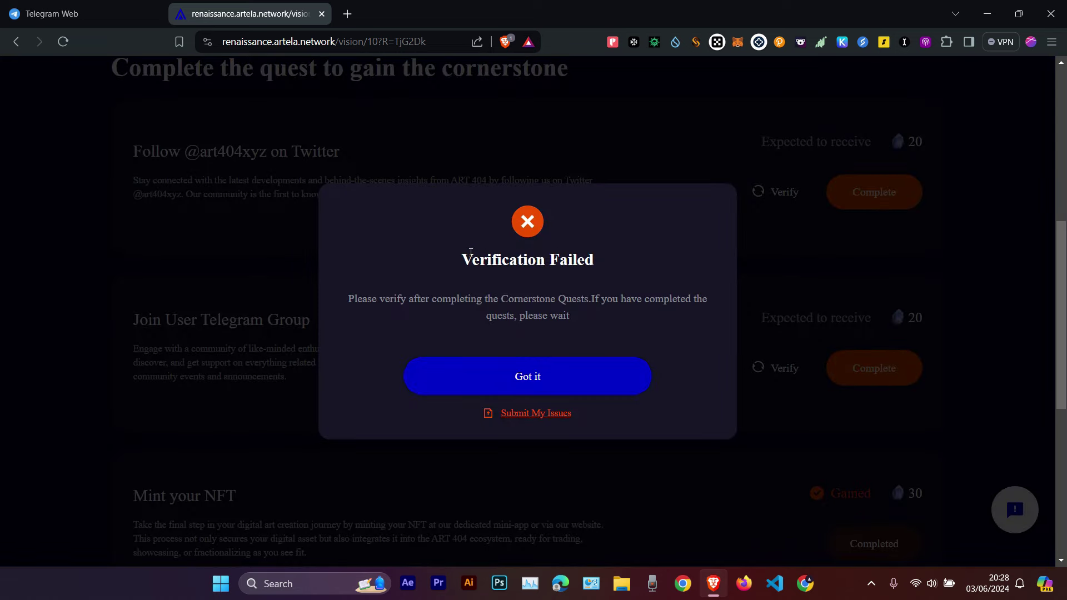
# Step: Start an issue report from the failed verification, choosing the Art404 group and the Join User Telegram Group task
pyautogui.click(535, 414)
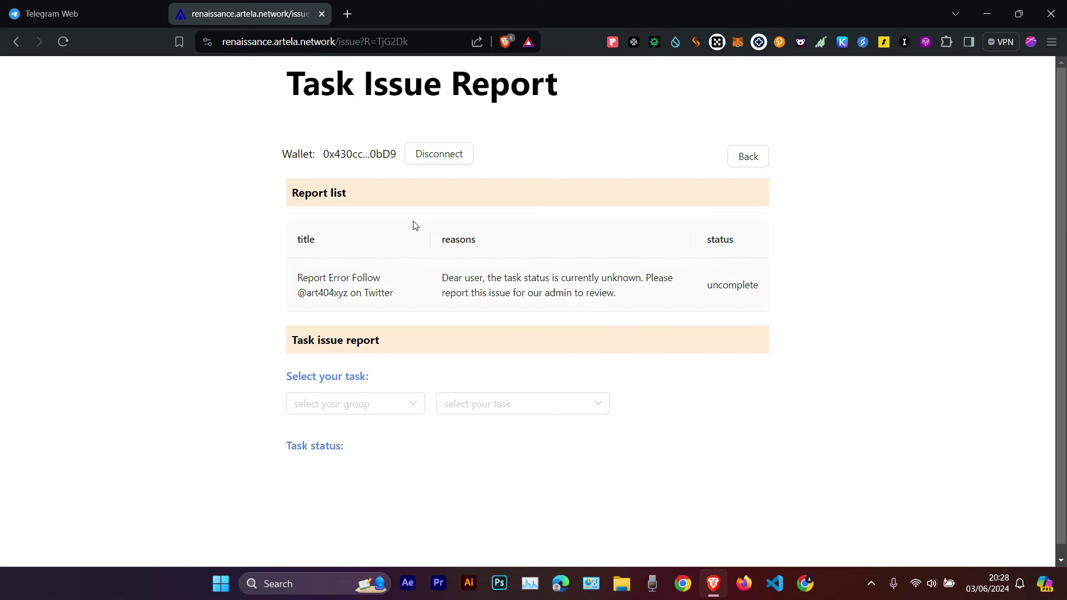
pyautogui.click(339, 404)
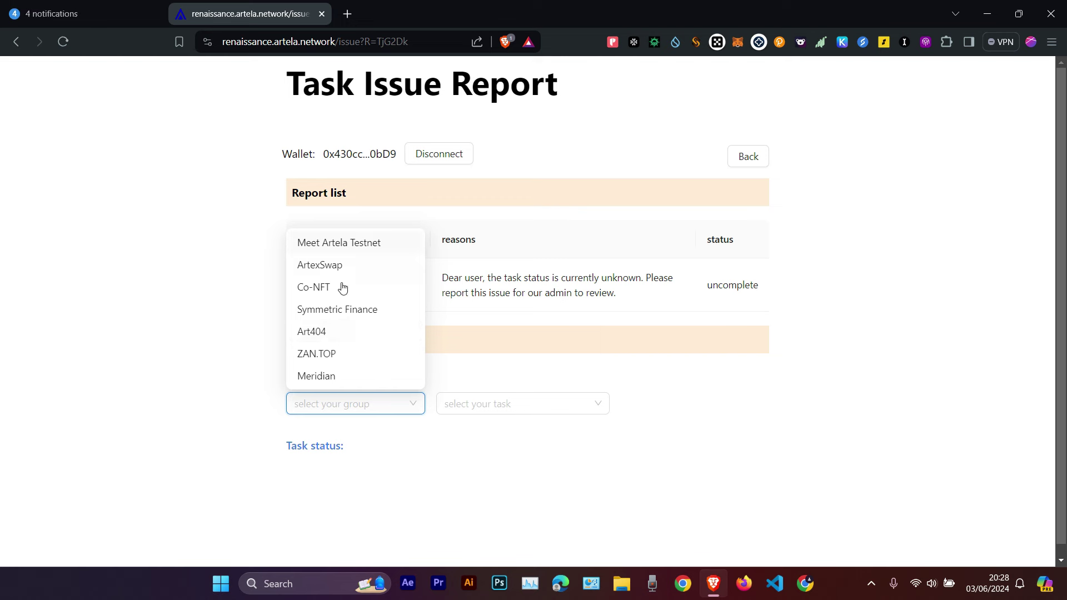
pyautogui.click(331, 333)
pyautogui.click(517, 410)
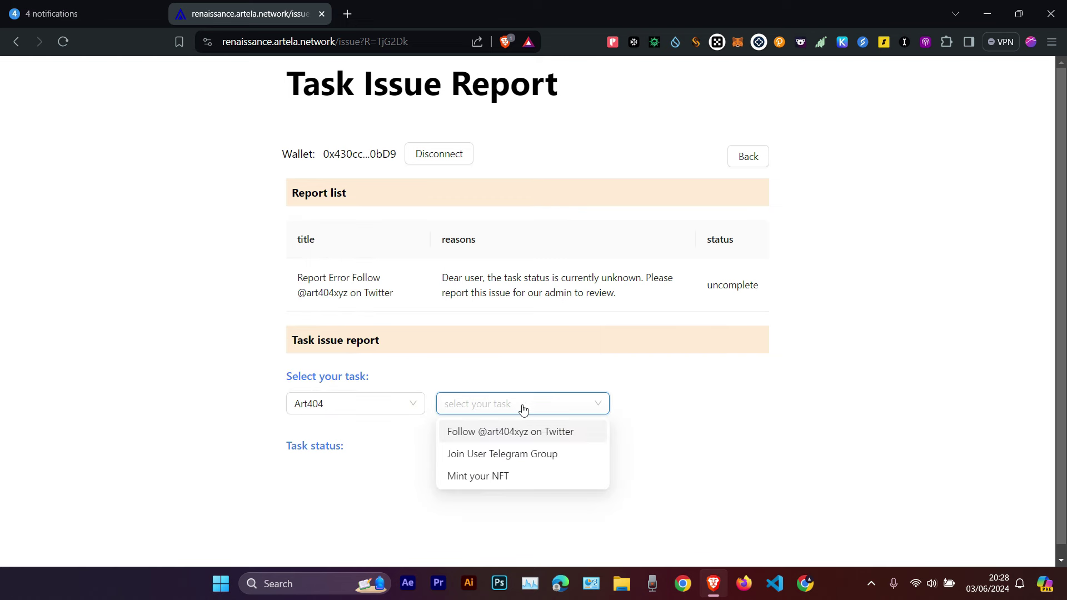
pyautogui.click(519, 455)
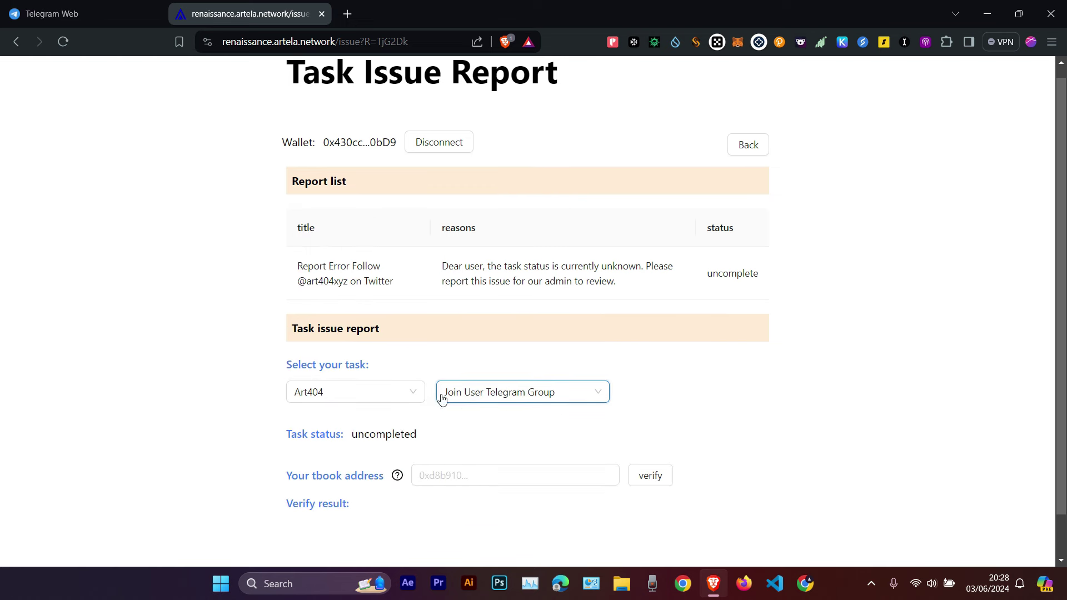
# Step: Copy the wallet 1 address from MetaMask, enter it as the tbook address, and verify the task
pyautogui.scroll(-1, 443, 407)
pyautogui.click(443, 426)
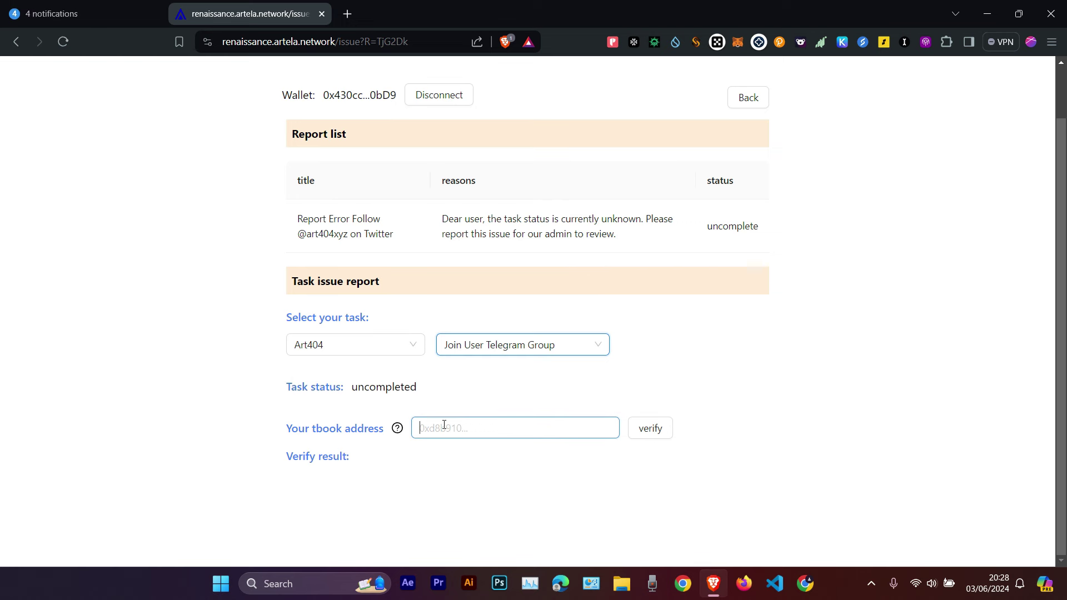
pyautogui.click(739, 45)
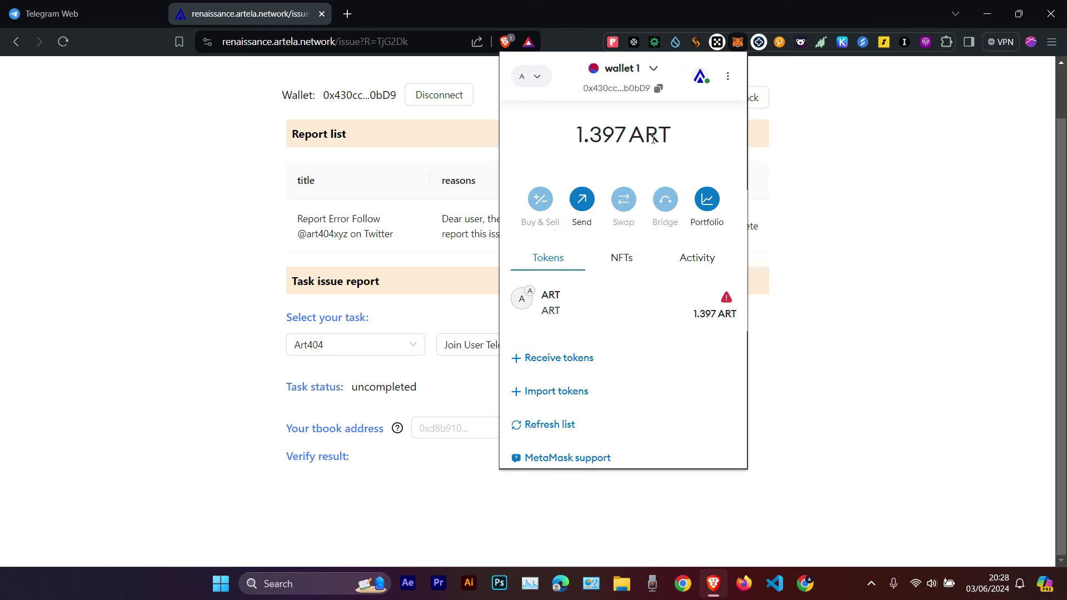
pyautogui.click(622, 85)
pyautogui.click(447, 429)
pyautogui.hotkey('ctrl', 'v')
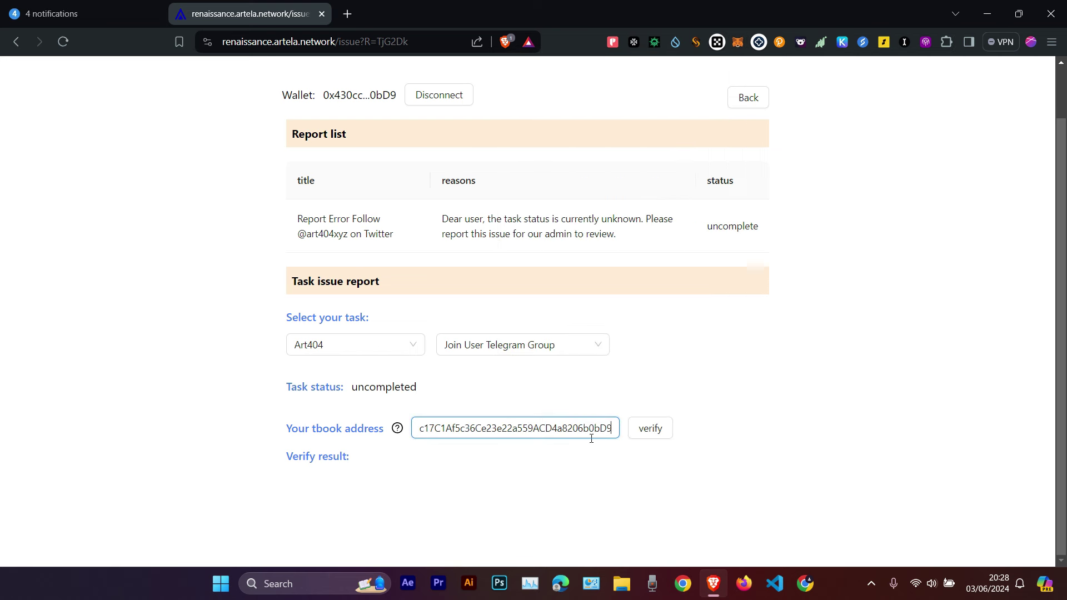
pyautogui.click(653, 438)
# Step: Report the Join User Telegram Group issue for admin review and check the report list
pyautogui.scroll(-1, 471, 417)
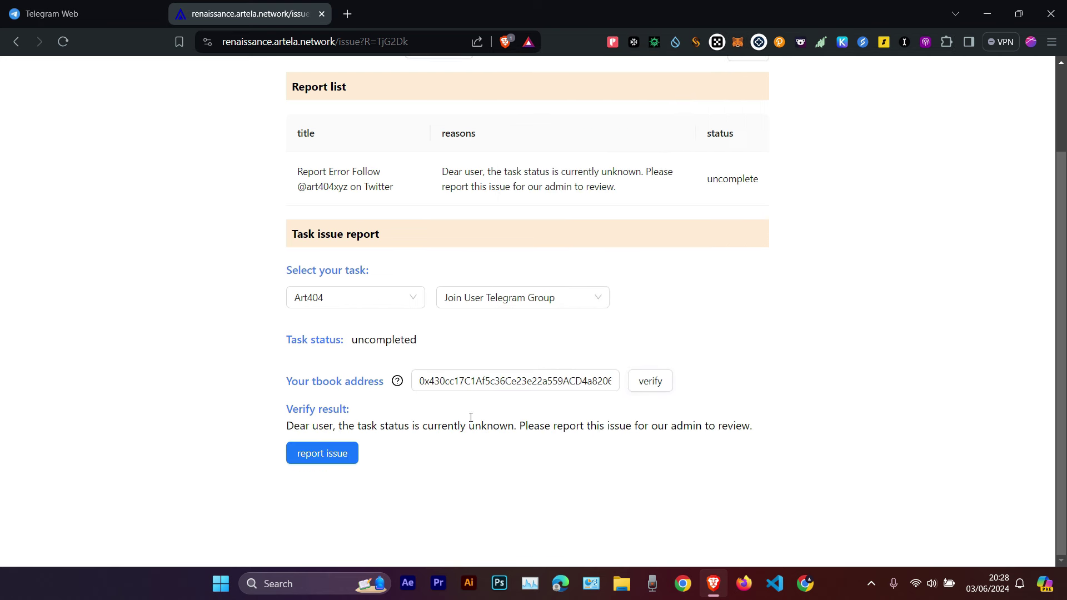
pyautogui.moveTo(404, 425); pyautogui.dragTo(505, 425)
pyautogui.click(547, 430)
pyautogui.click(329, 461)
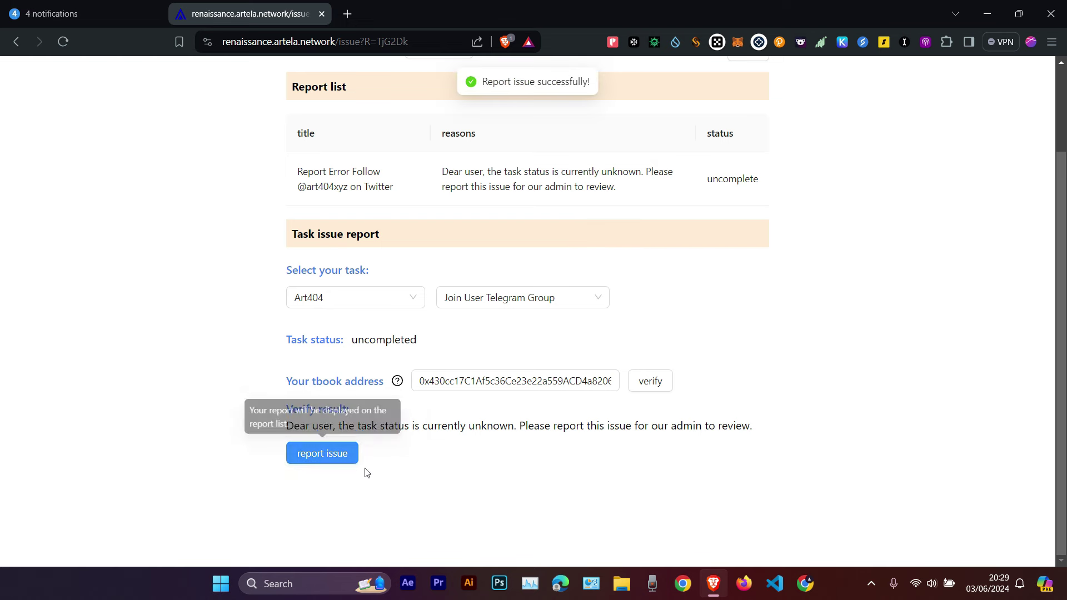
pyautogui.scroll(1, 355, 277)
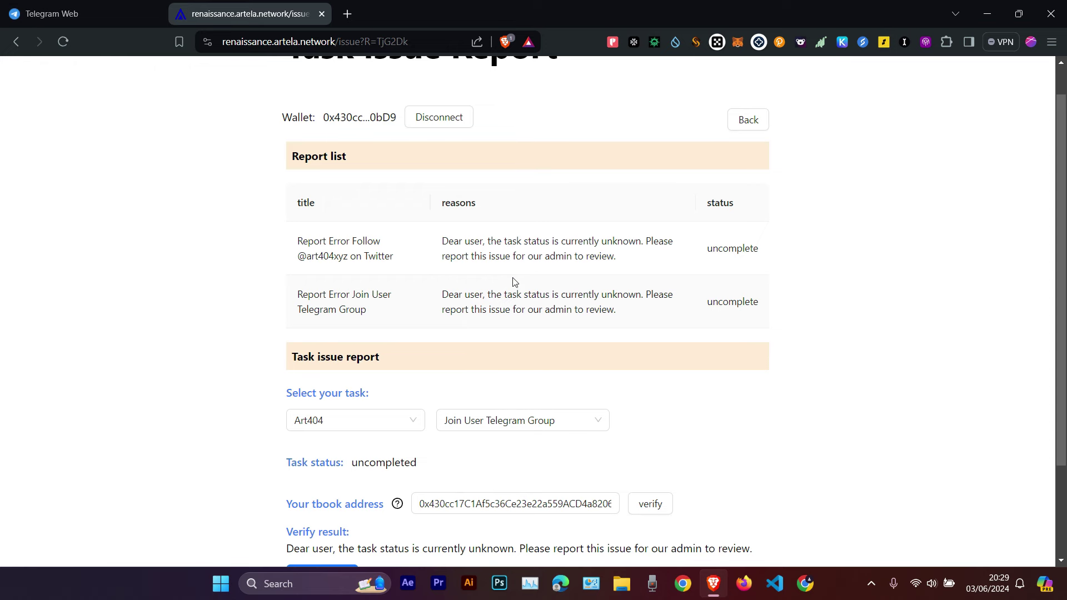
# Step: Return to the project list and open the quests of the ZAN.TOP project
pyautogui.click(14, 46)
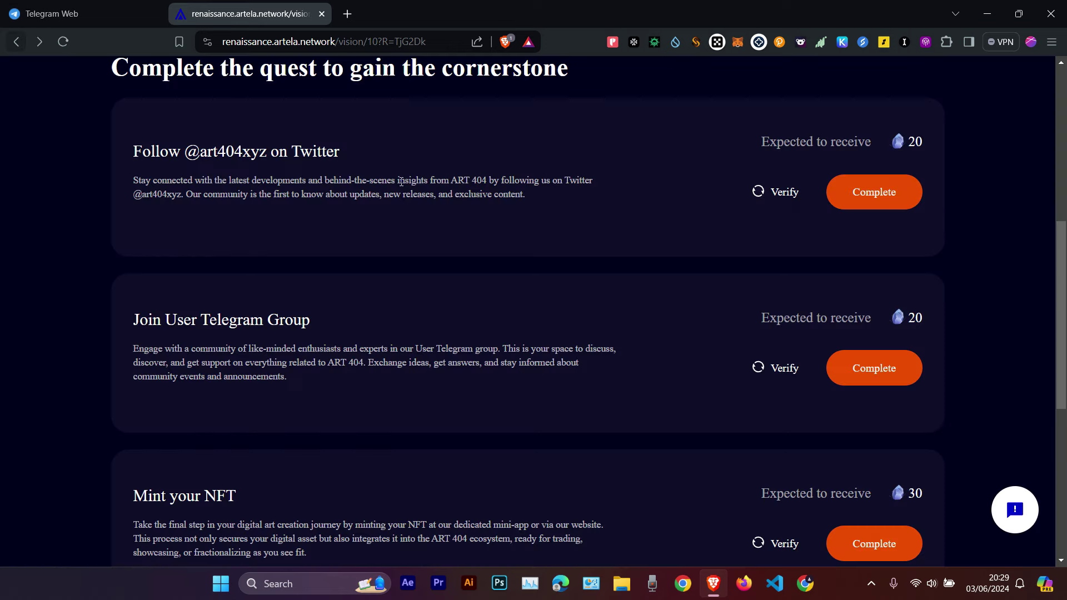
pyautogui.click(17, 44)
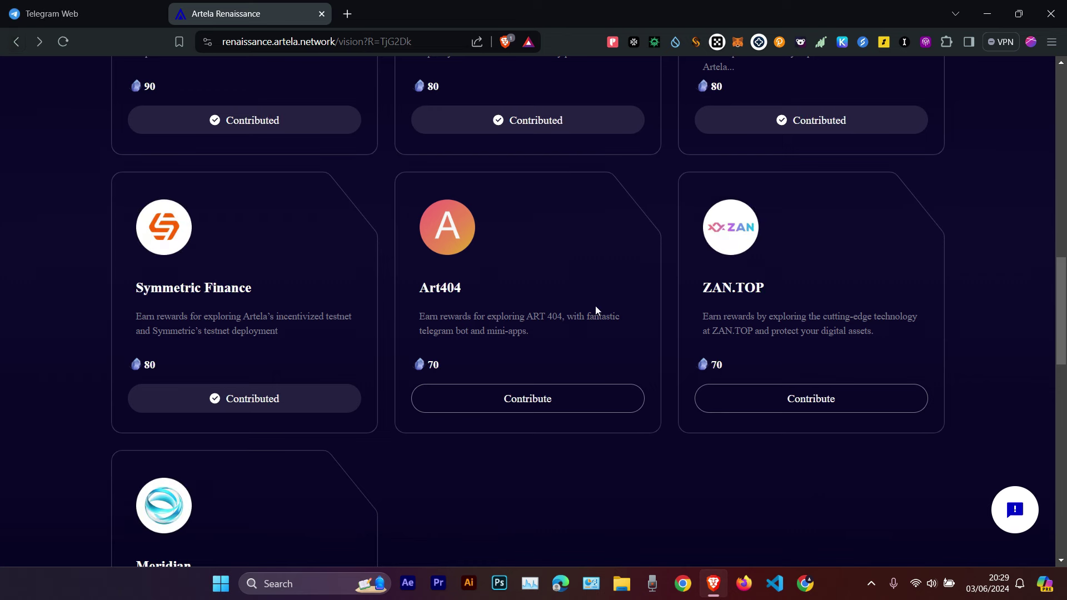
pyautogui.scroll(-2, 693, 324)
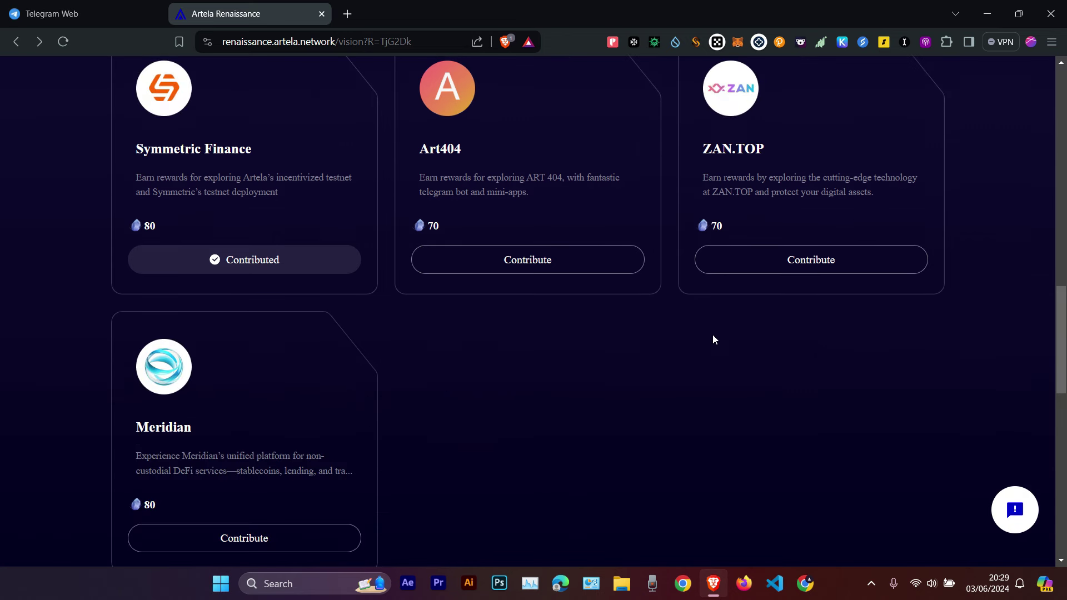
pyautogui.scroll(2, 799, 301)
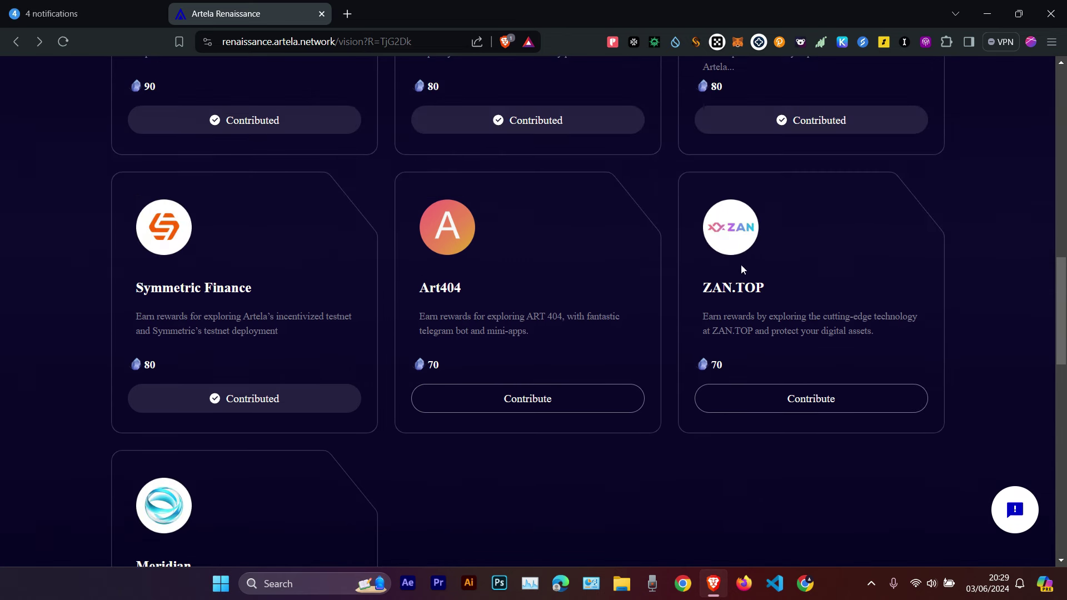
pyautogui.click(801, 390)
pyautogui.scroll(-6, 383, 328)
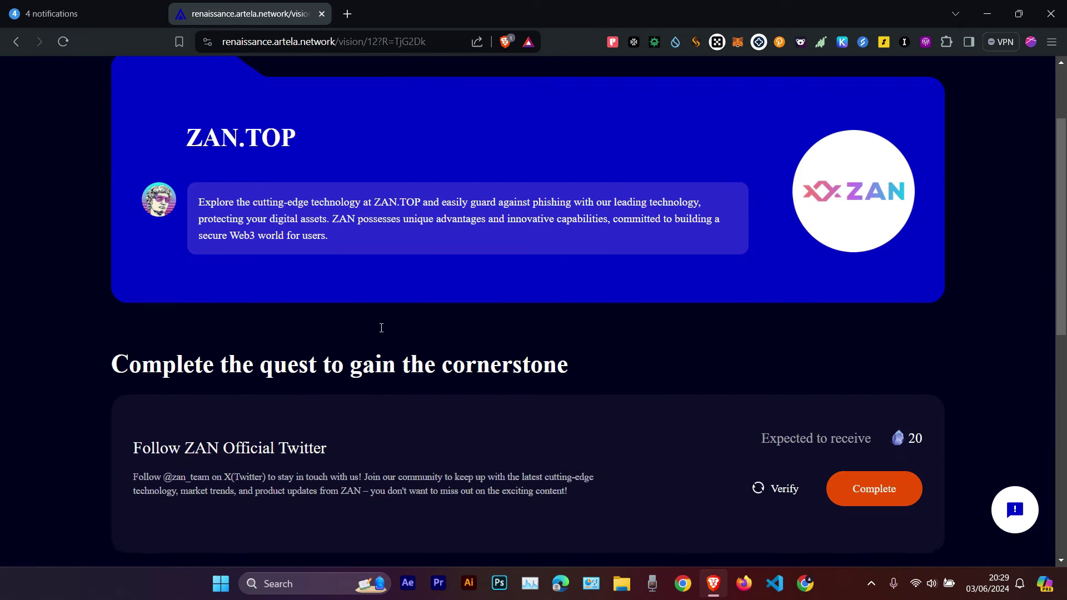
pyautogui.scroll(1, 539, 286)
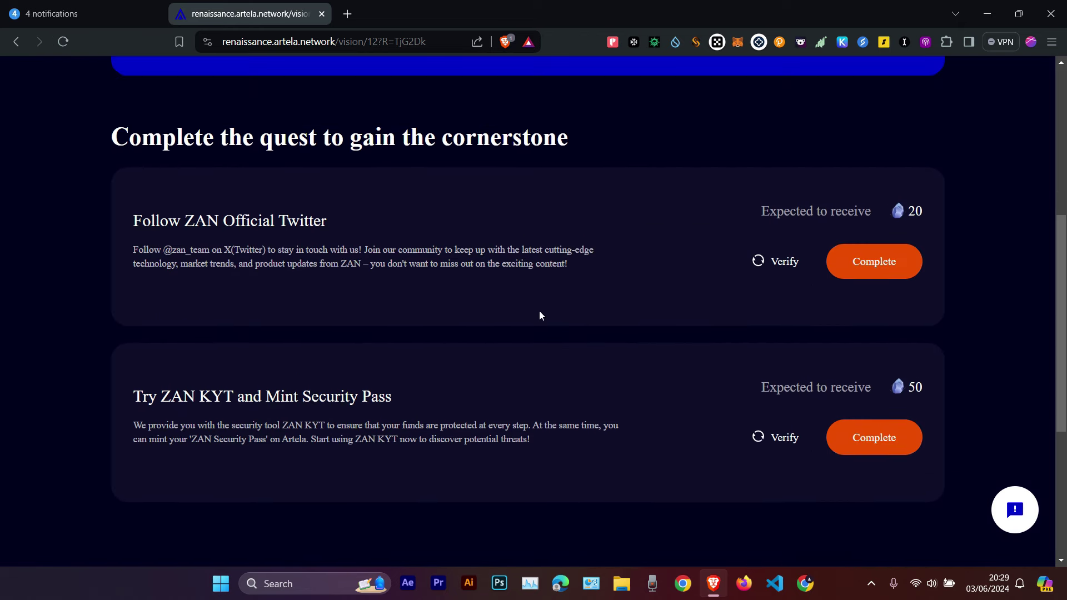
# Step: Open the Try ZAN KYT and Mint Security Pass quest site, accept its cookies, and connect MetaMask with wallet 1
pyautogui.click(859, 439)
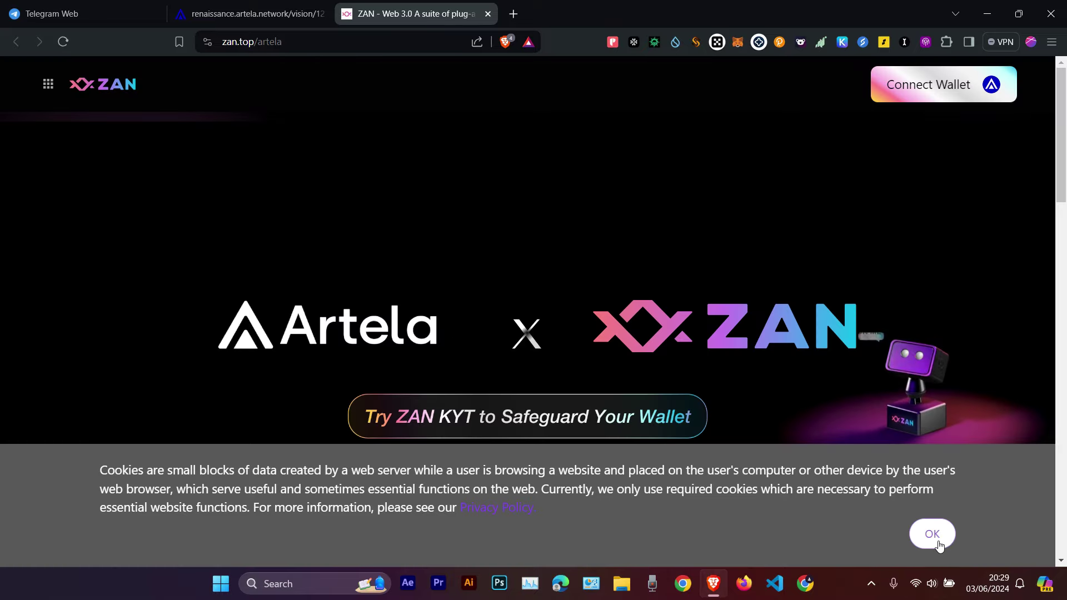
pyautogui.click(931, 533)
pyautogui.click(924, 87)
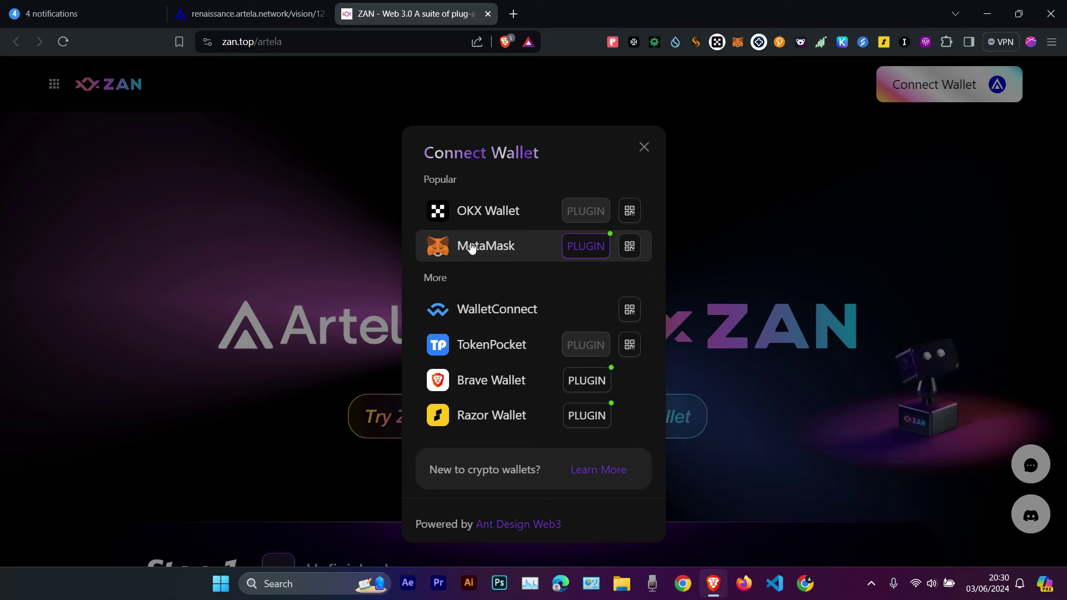
pyautogui.click(475, 250)
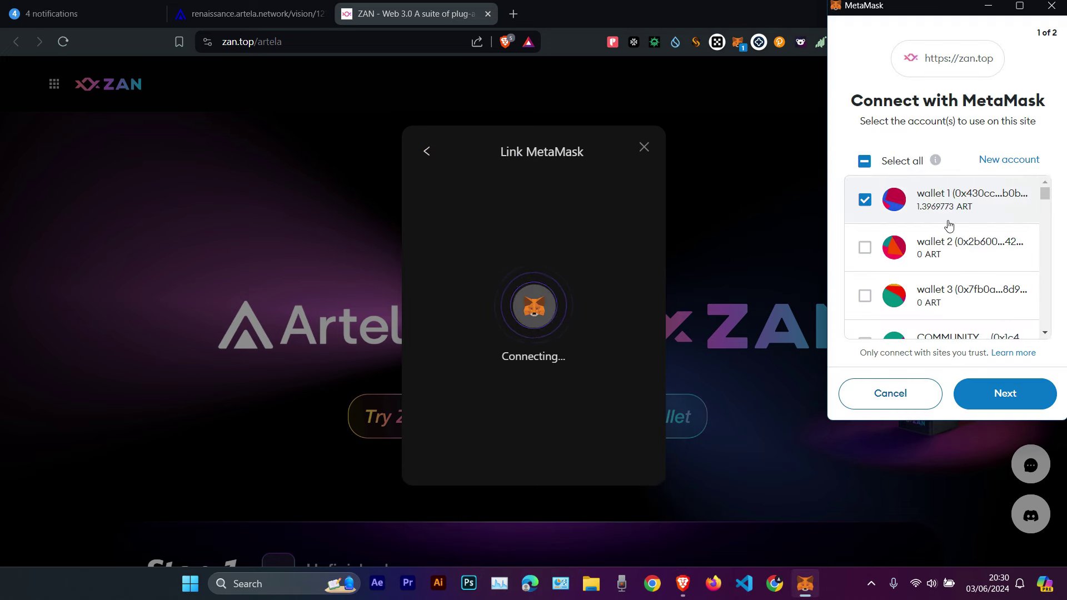
pyautogui.click(988, 398)
pyautogui.click(998, 392)
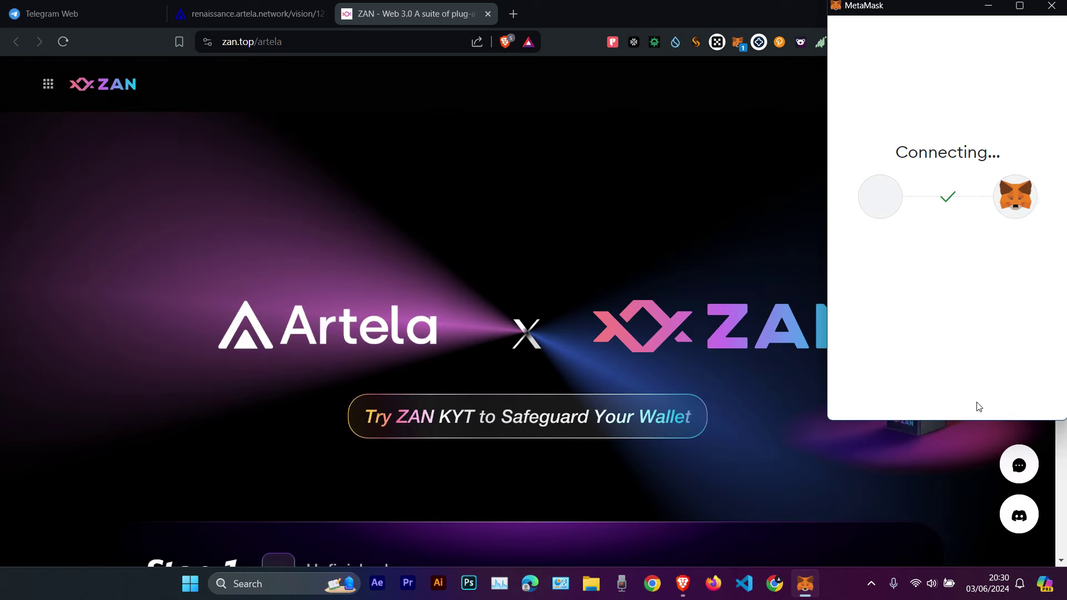
# Step: Sign in to ZAN.top with wallet 1 by approving the MetaMask sign-in request, repeating the request if needed
pyautogui.scroll(-5, 898, 220)
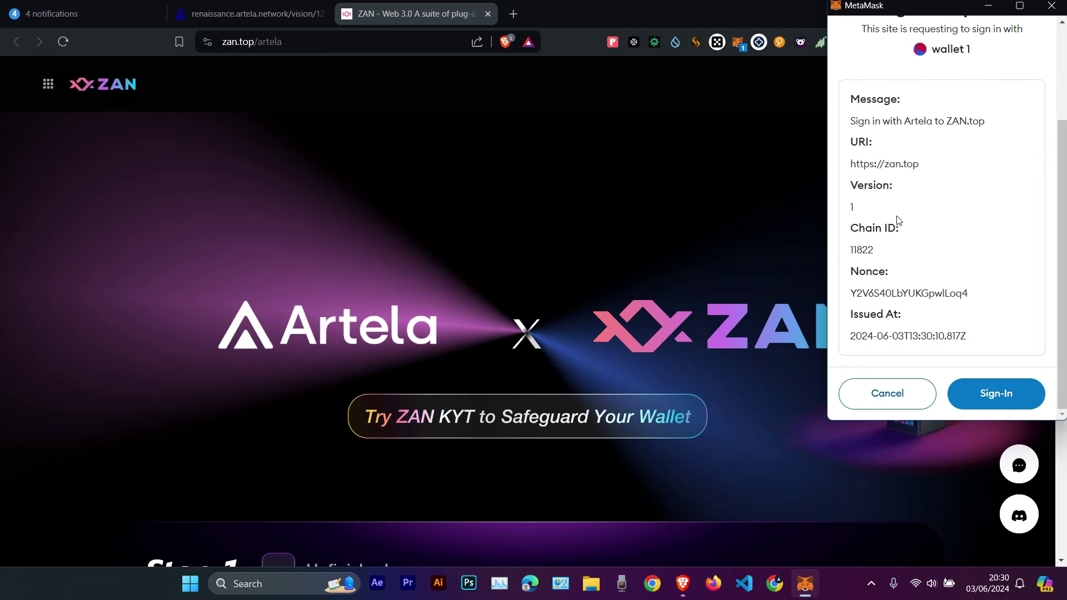
pyautogui.click(976, 397)
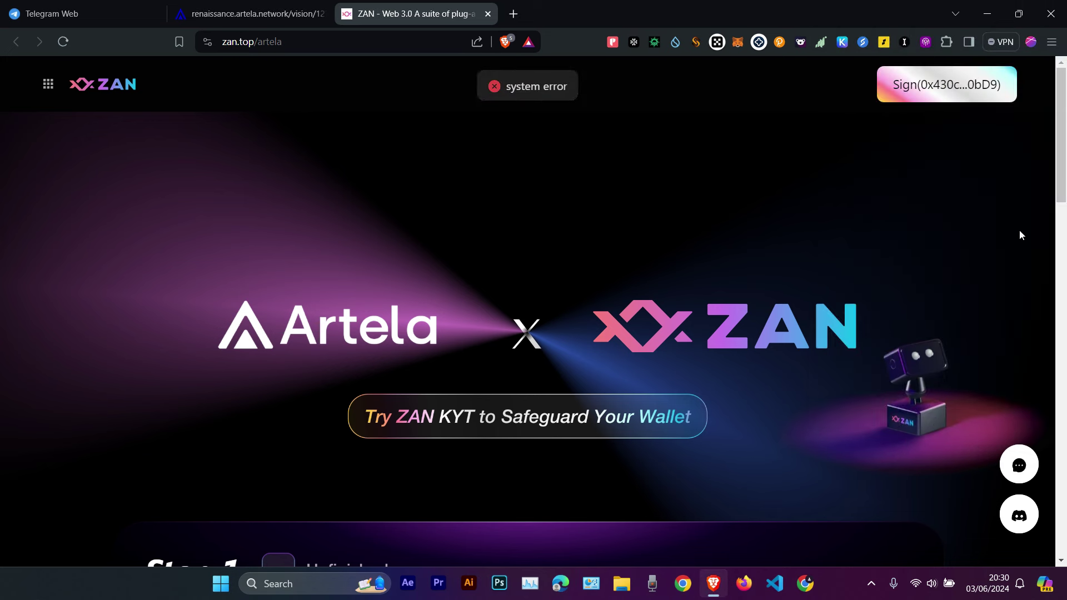
pyautogui.click(956, 86)
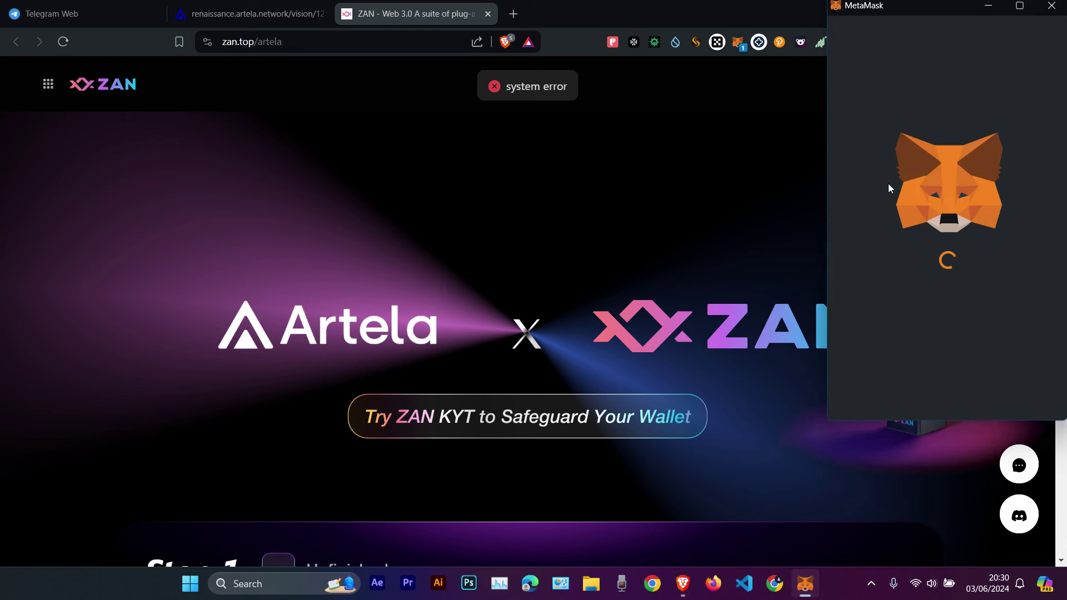
pyautogui.scroll(-3, 938, 302)
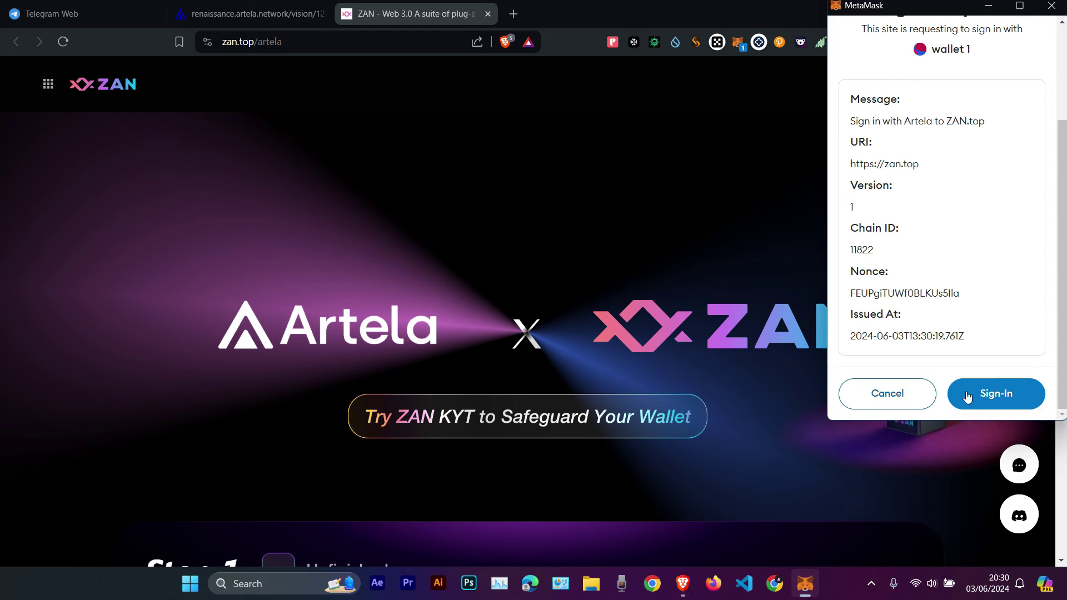
pyautogui.click(974, 388)
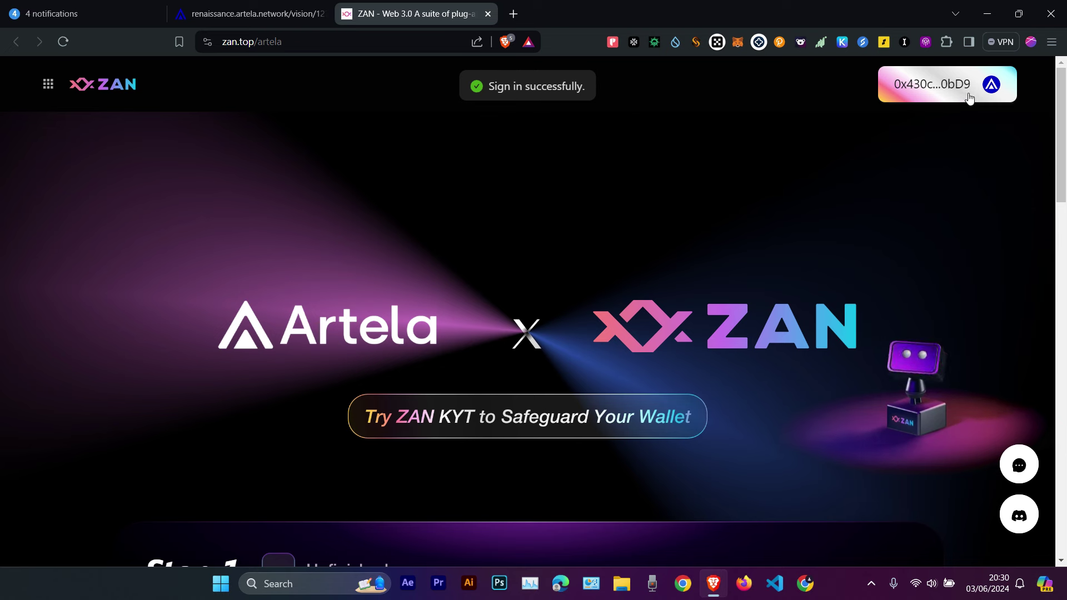
# Step: Run the ZAN KYT risk scan on the connected wallet in Step 1
pyautogui.scroll(-5, 621, 220)
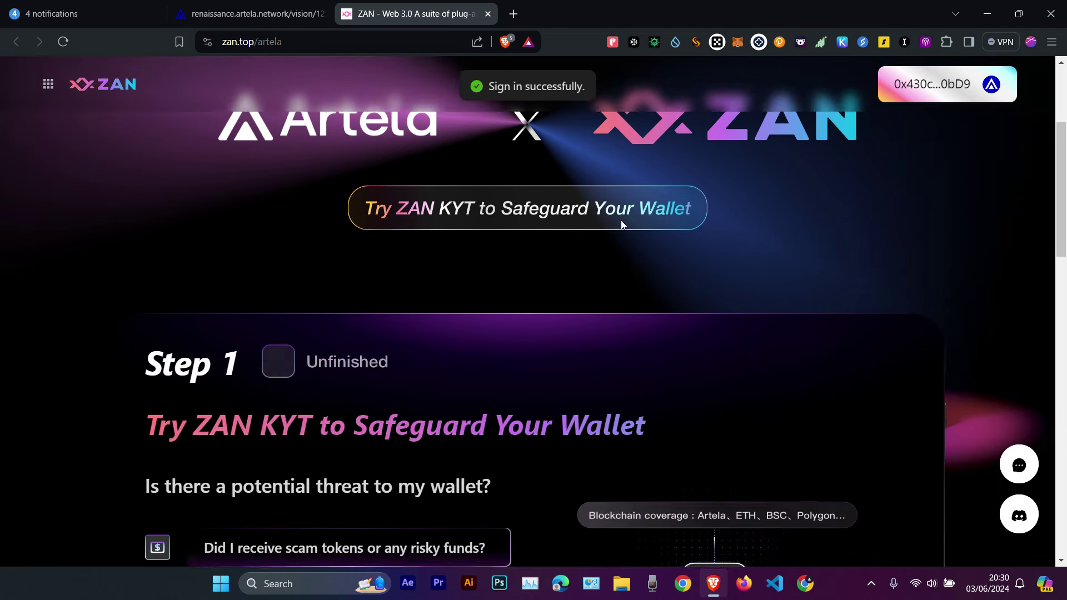
pyautogui.scroll(-1, 344, 327)
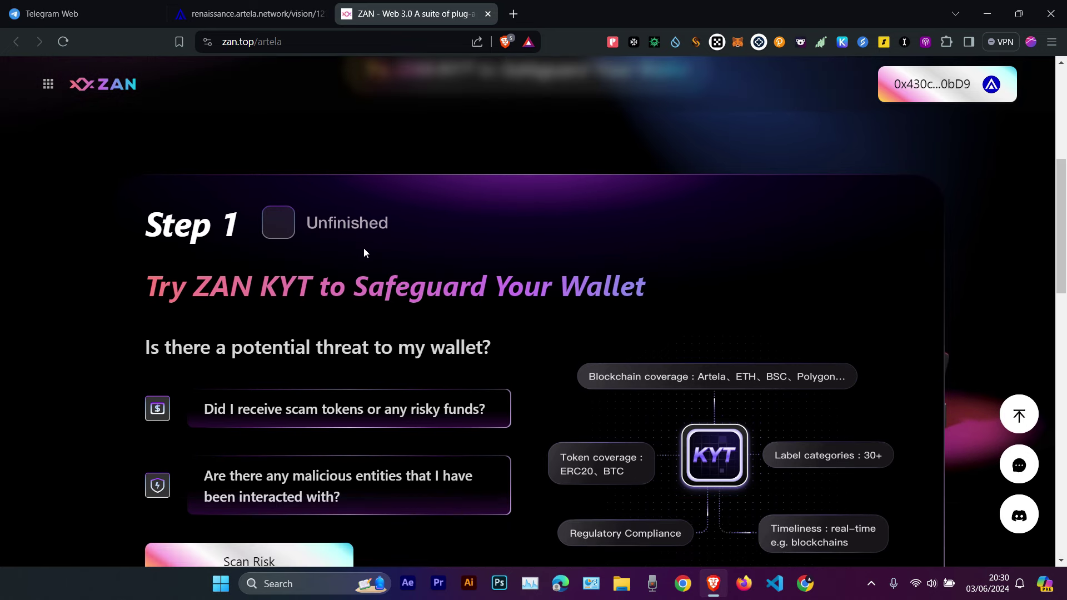
pyautogui.scroll(-2, 315, 369)
pyautogui.scroll(2, 191, 247)
pyautogui.scroll(-2, 317, 543)
pyautogui.click(248, 439)
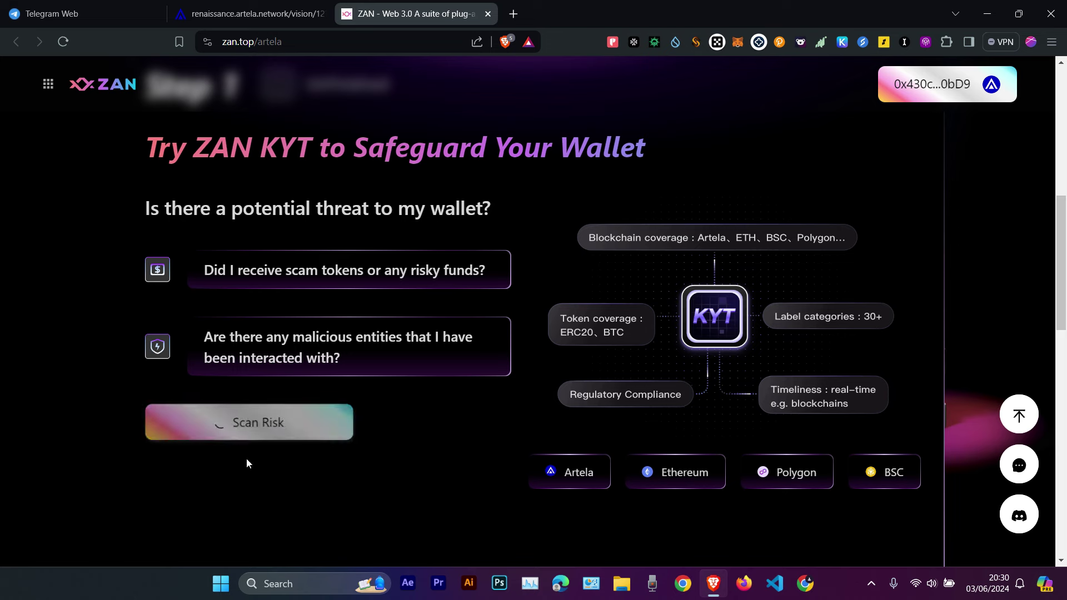
pyautogui.scroll(2, 283, 310)
pyautogui.scroll(-3, 298, 318)
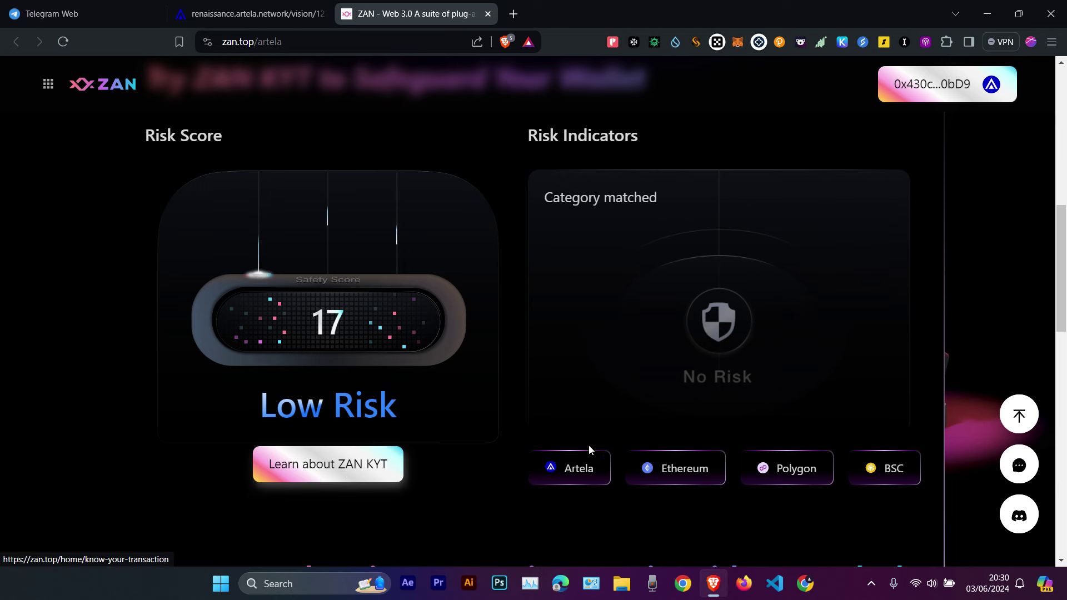
# Step: Mint the ZAN Security Pass on Artela in Step 2 and confirm the contract interaction in MetaMask
pyautogui.scroll(-8, 728, 401)
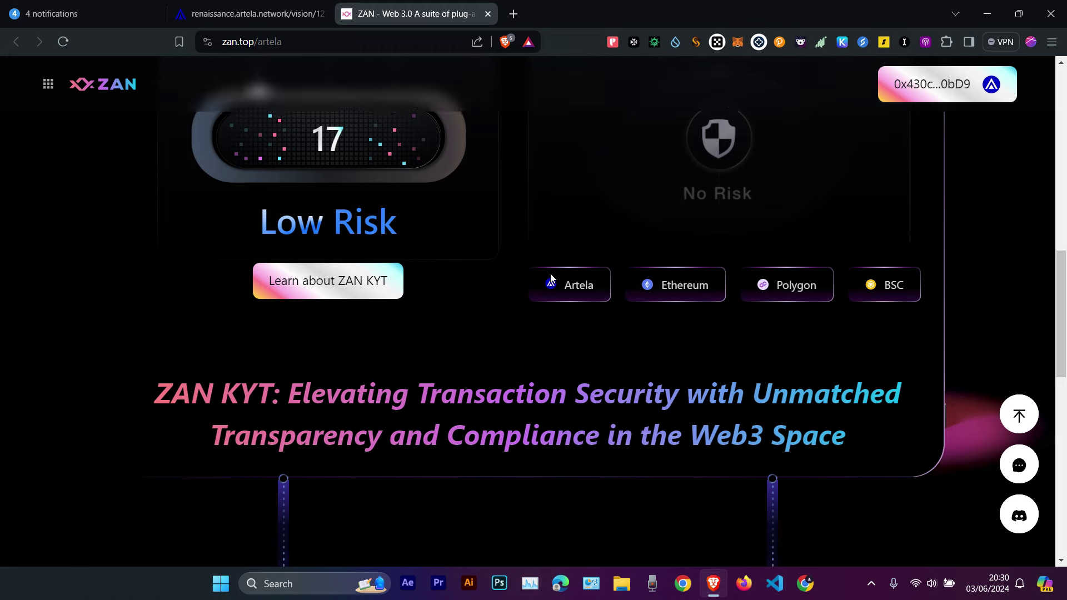
pyautogui.scroll(-4, 143, 278)
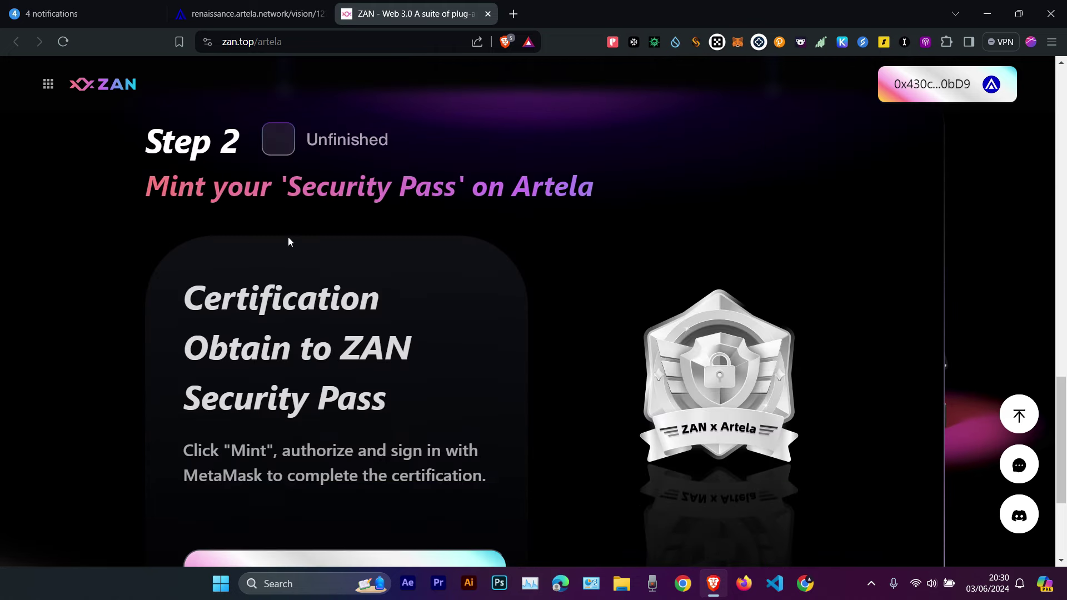
pyautogui.scroll(-3, 288, 237)
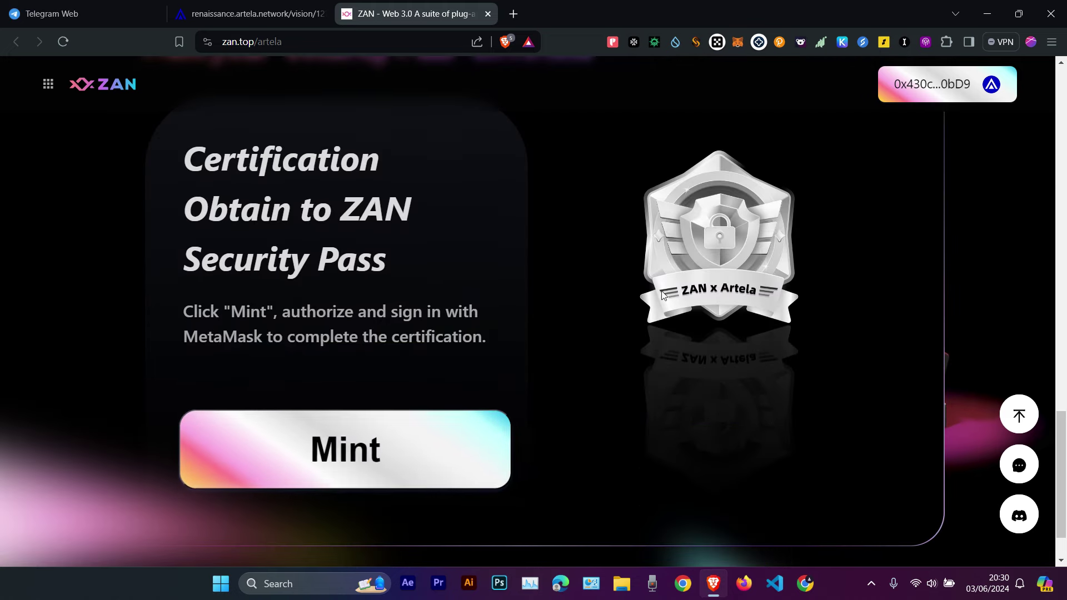
pyautogui.click(327, 438)
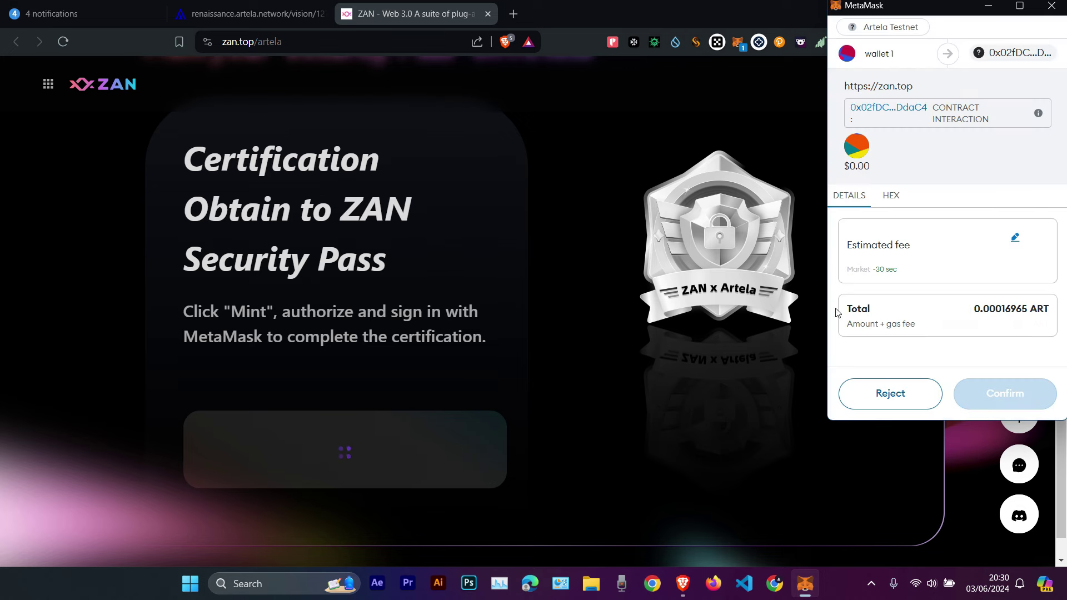
pyautogui.click(997, 393)
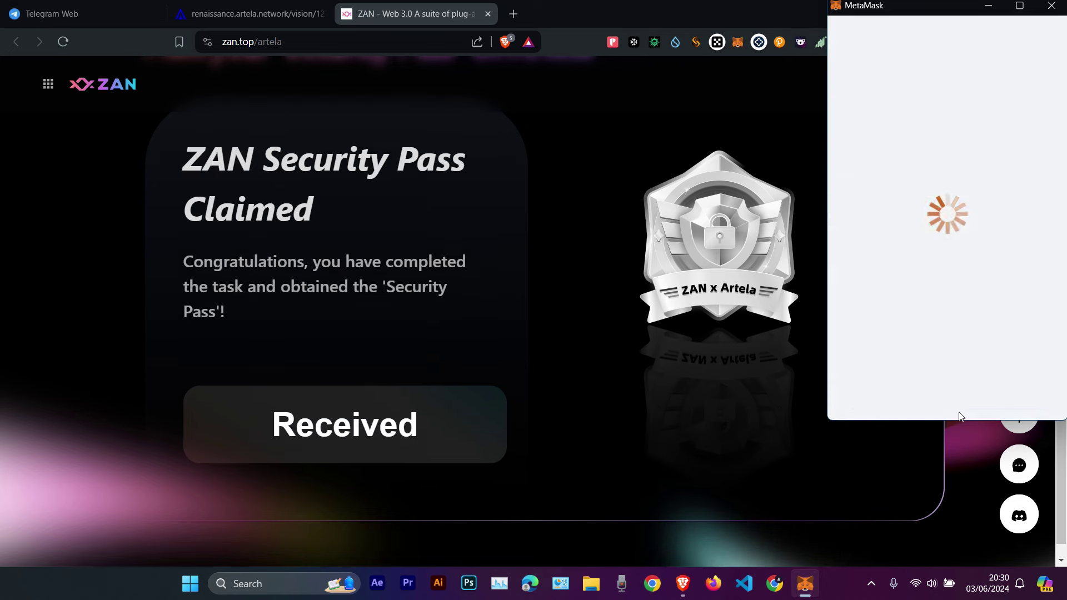
# Step: Return to the ZAN.TOP quests and verify the Try ZAN KYT and Mint Security Pass quest
pyautogui.click(275, 4)
pyautogui.scroll(-1, 689, 439)
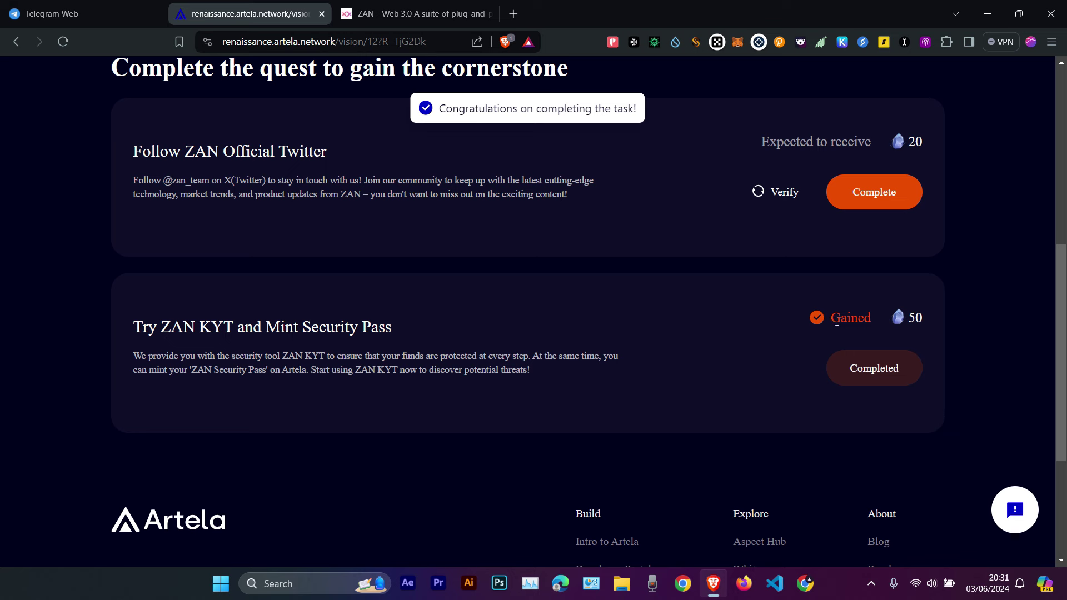
pyautogui.scroll(2, 828, 326)
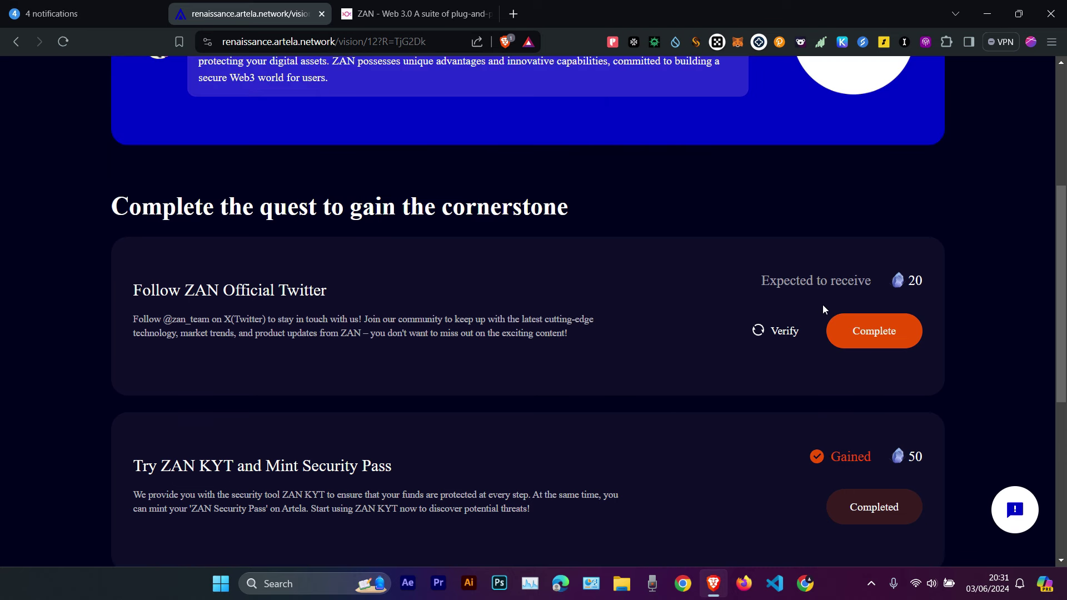
# Step: Go back to the project list and open the quests of the Meridian project
pyautogui.scroll(3, 106, 182)
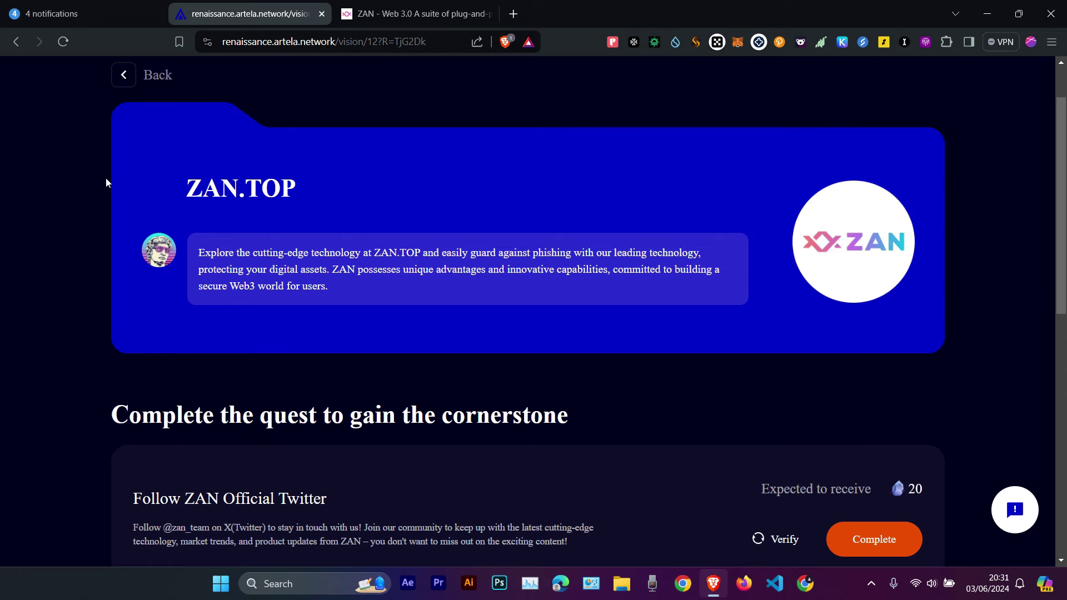
pyautogui.click(127, 83)
pyautogui.scroll(-6, 291, 370)
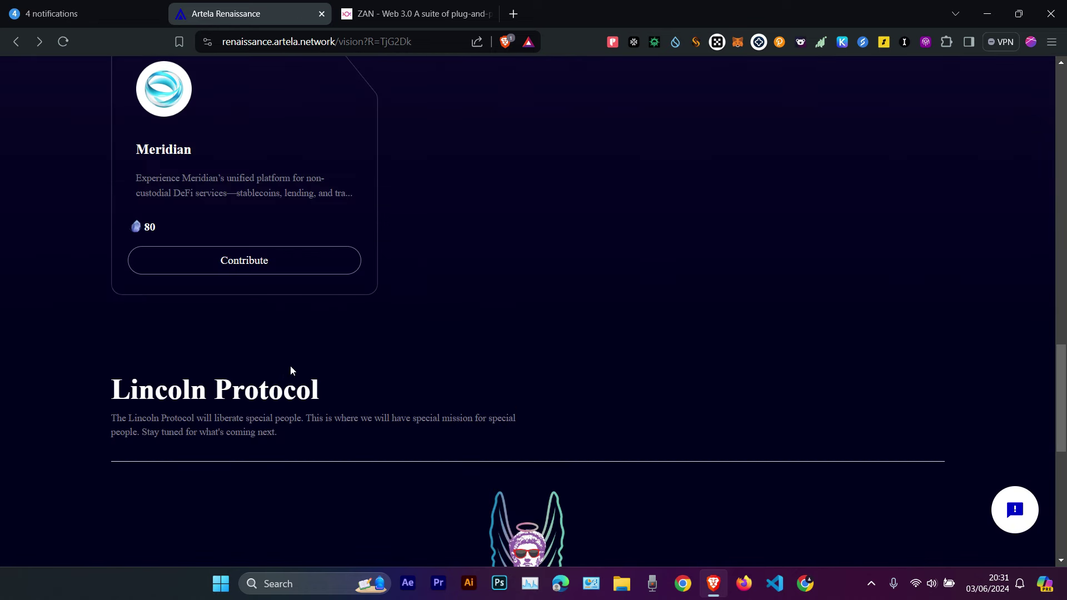
pyautogui.scroll(1, 356, 396)
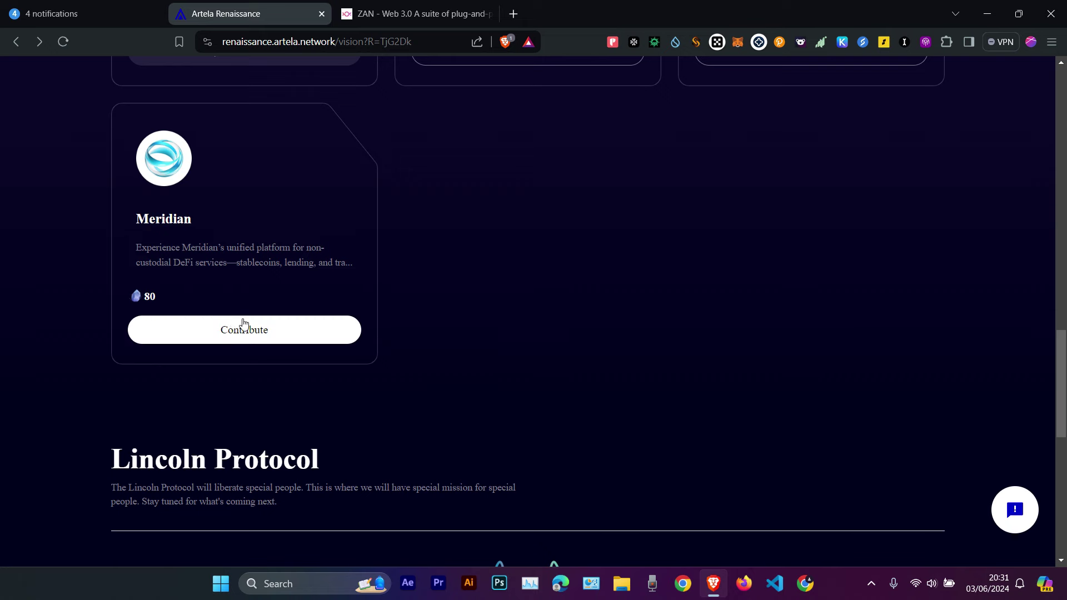
pyautogui.click(234, 328)
# Step: Open the Loan and borrow USDM quest site, agree to its Terms of Service, and connect MetaMask with wallet 1
pyautogui.scroll(-9, 234, 319)
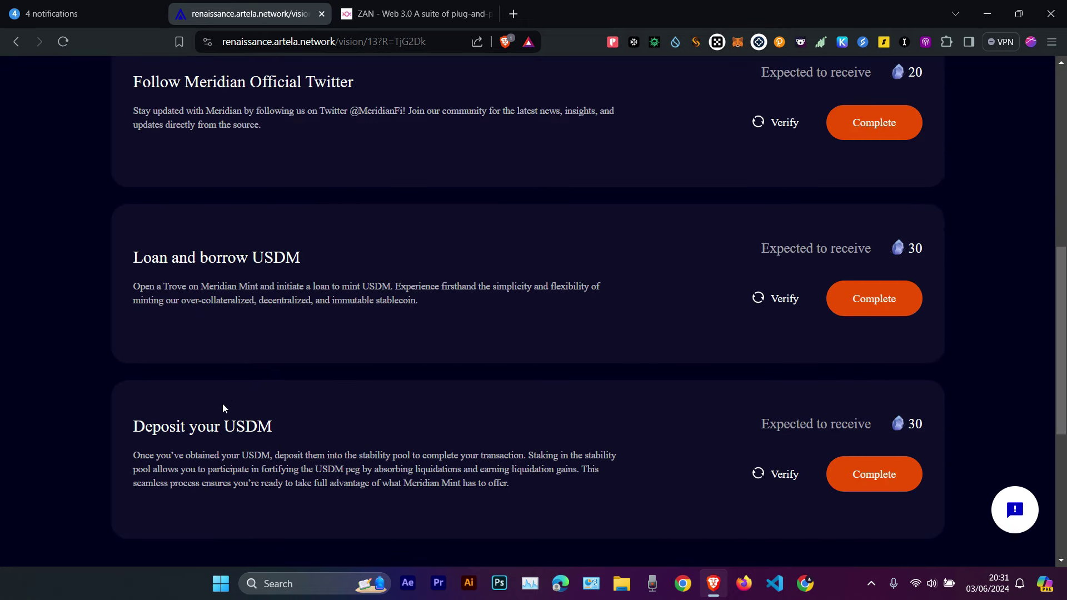
pyautogui.scroll(1, 278, 434)
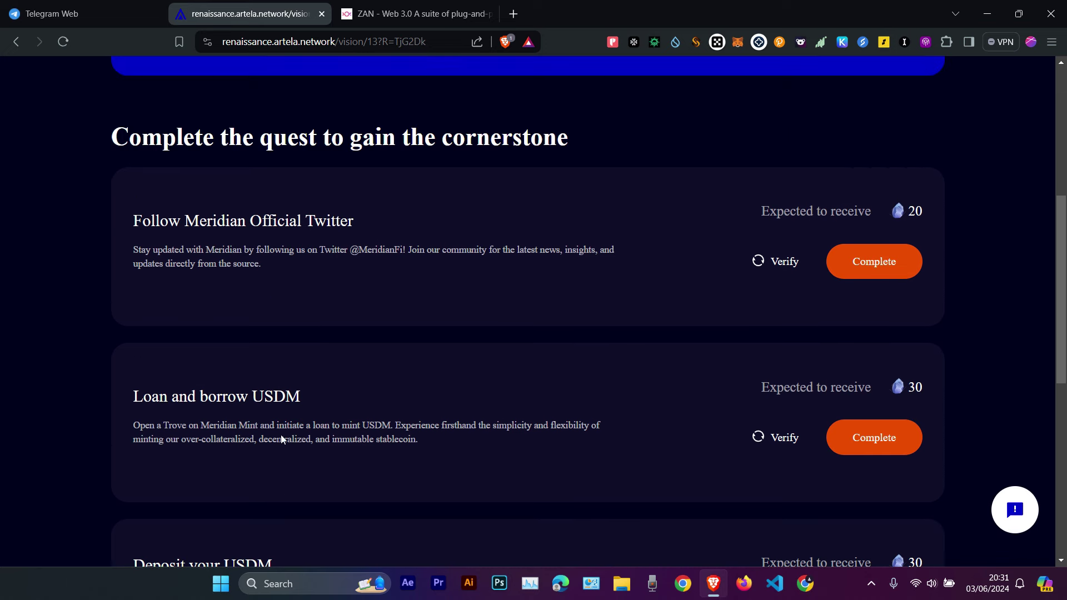
pyautogui.click(862, 376)
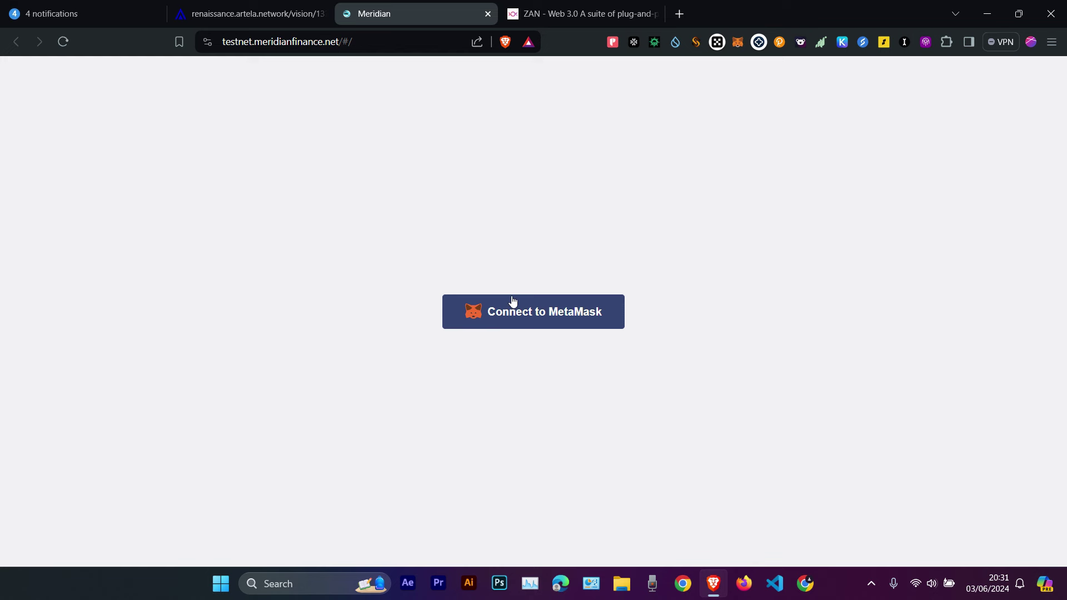
pyautogui.click(536, 311)
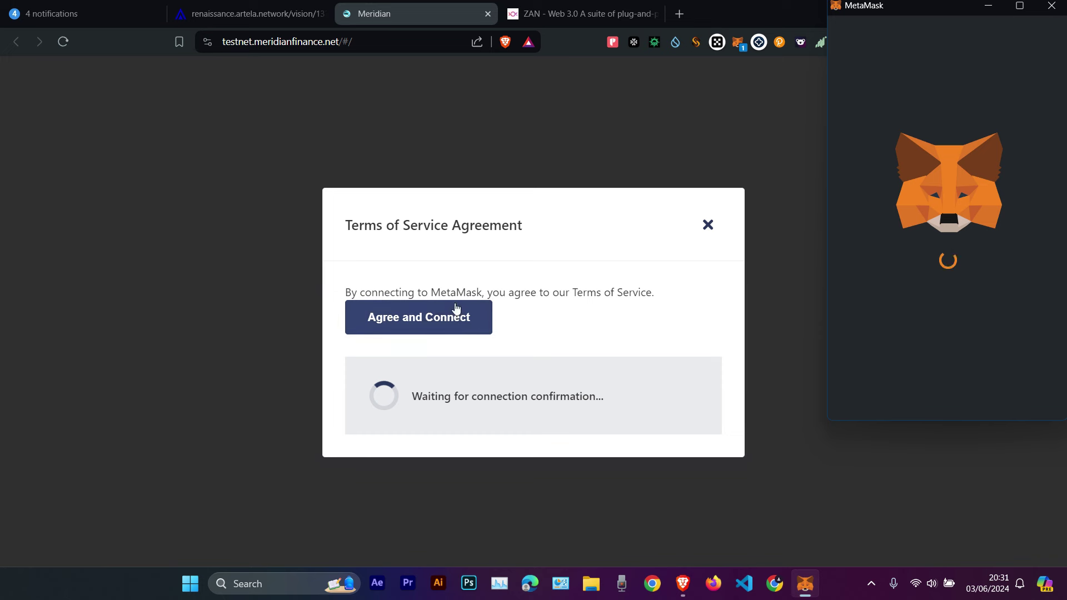
pyautogui.click(411, 321)
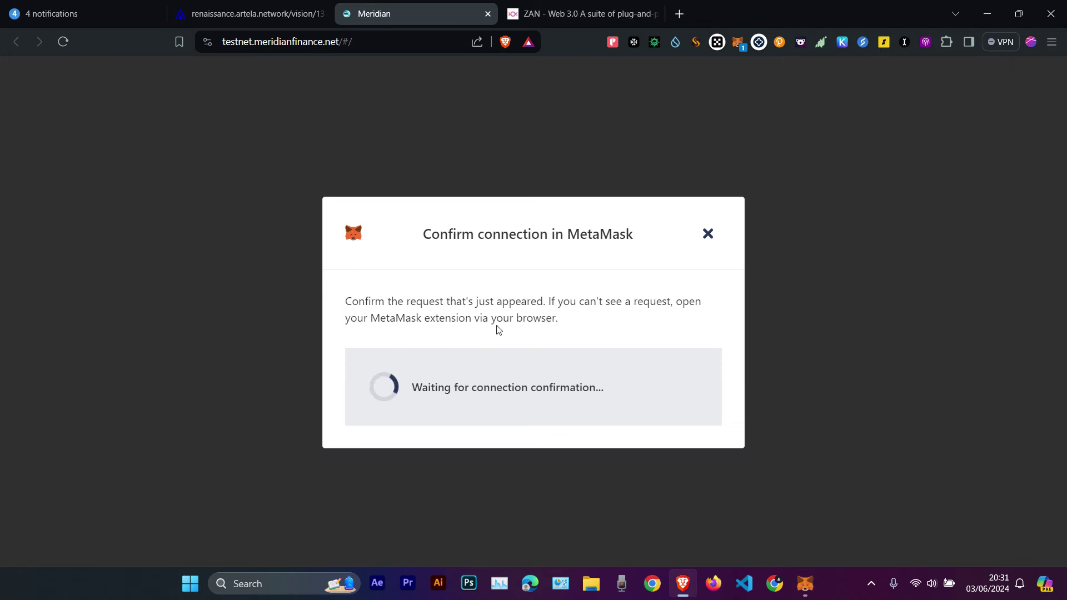
pyautogui.click(809, 596)
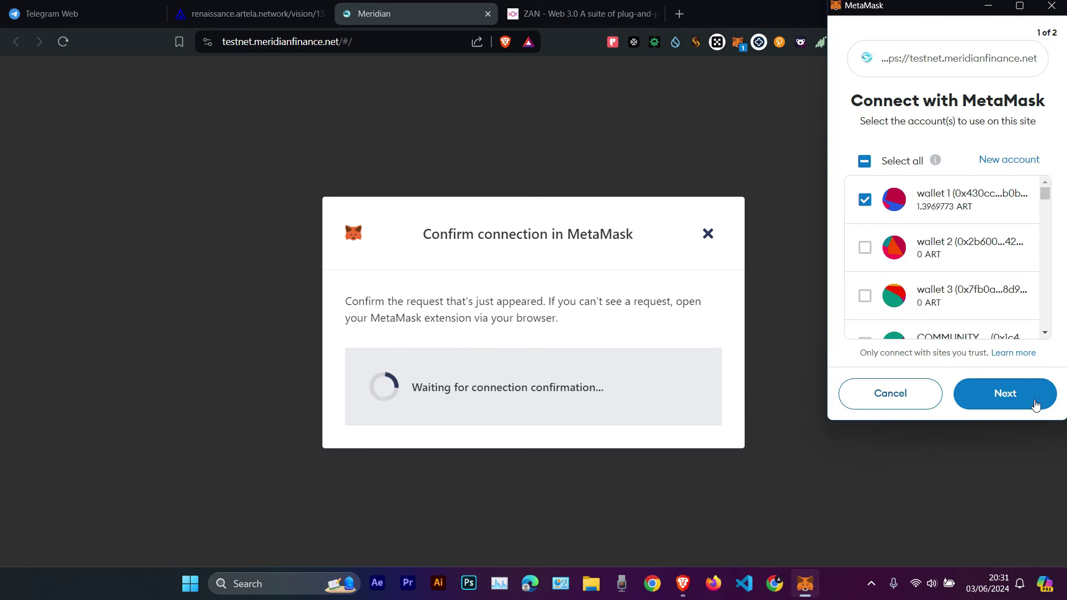
pyautogui.click(1004, 392)
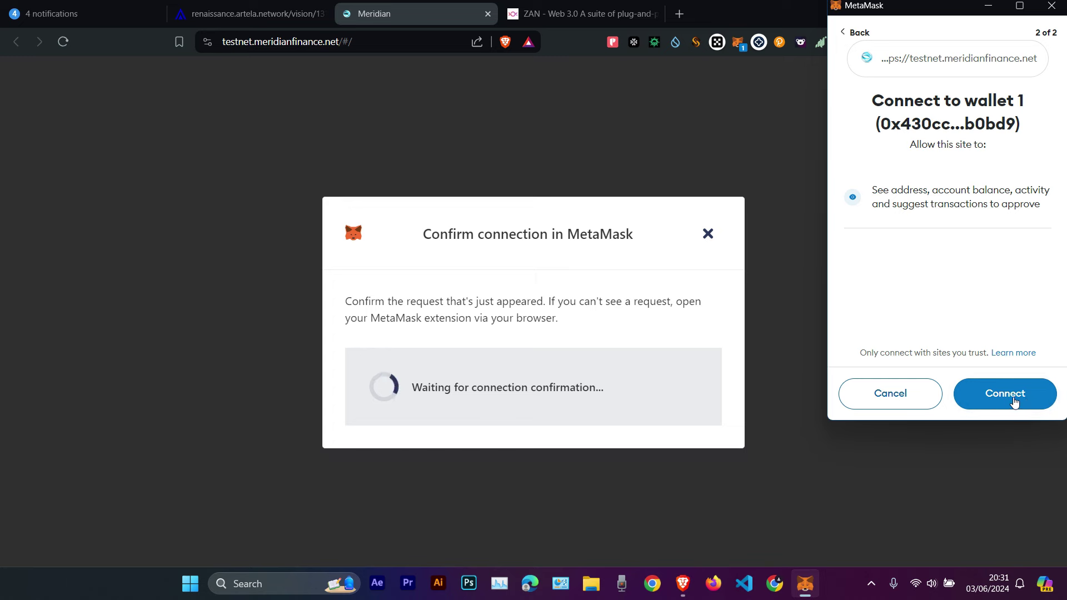
pyautogui.click(1014, 402)
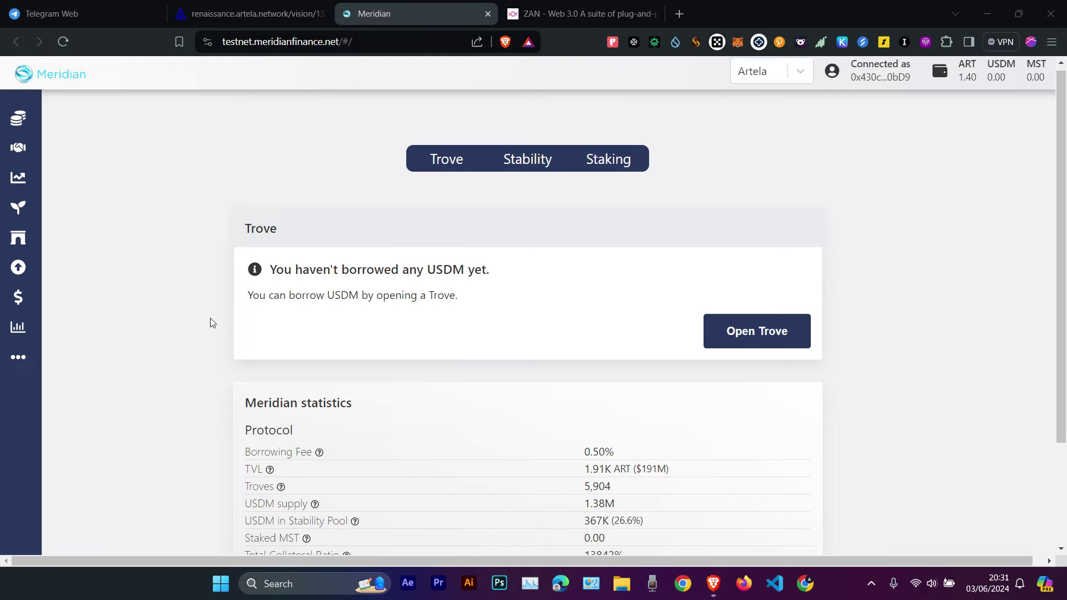
# Step: Check the Loan and borrow USDM quest description, and start a Meridian Trove with 0.3 ART as collateral
pyautogui.scroll(-2, 210, 319)
pyautogui.scroll(2, 210, 319)
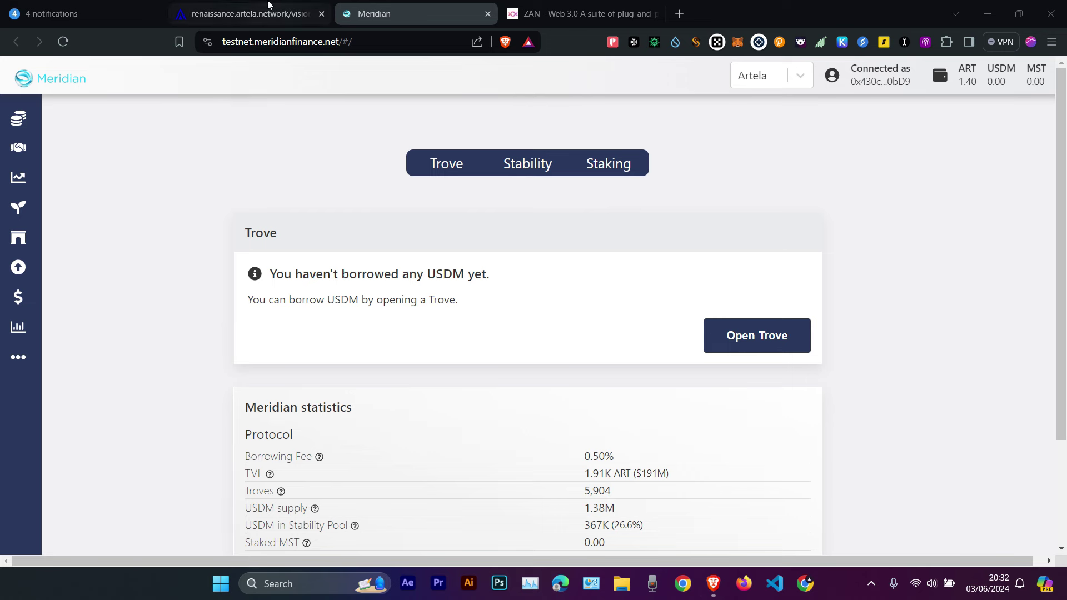
pyautogui.click(255, 12)
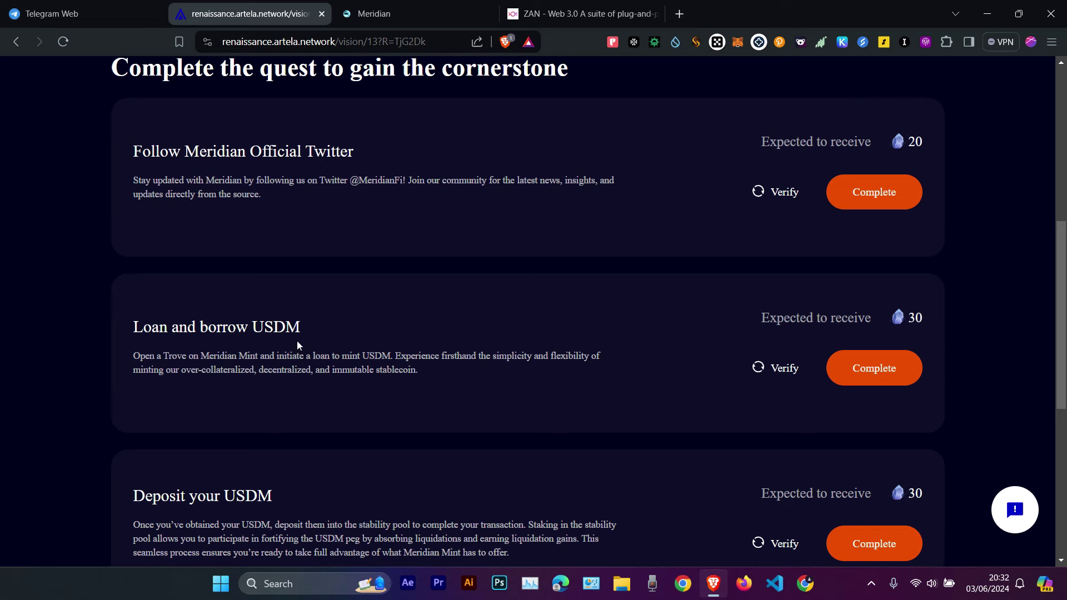
pyautogui.click(384, 12)
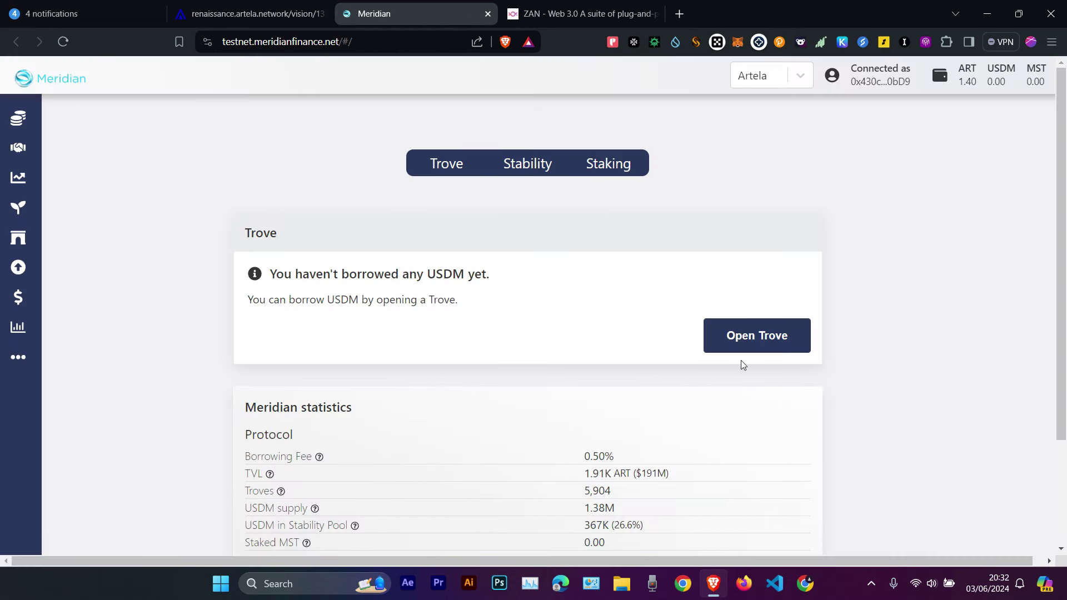
pyautogui.click(759, 335)
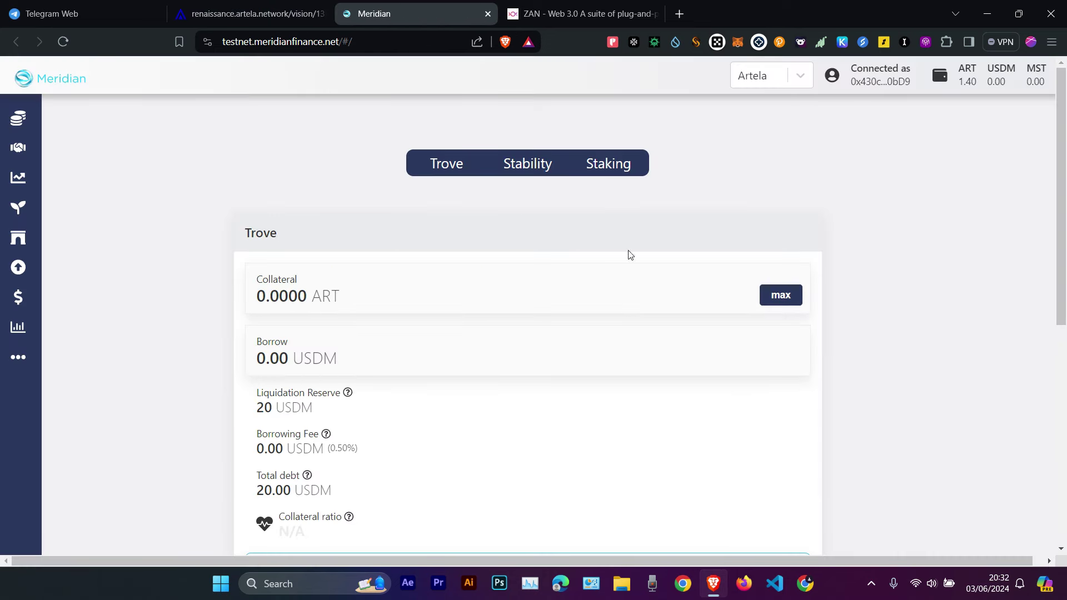
pyautogui.click(781, 295)
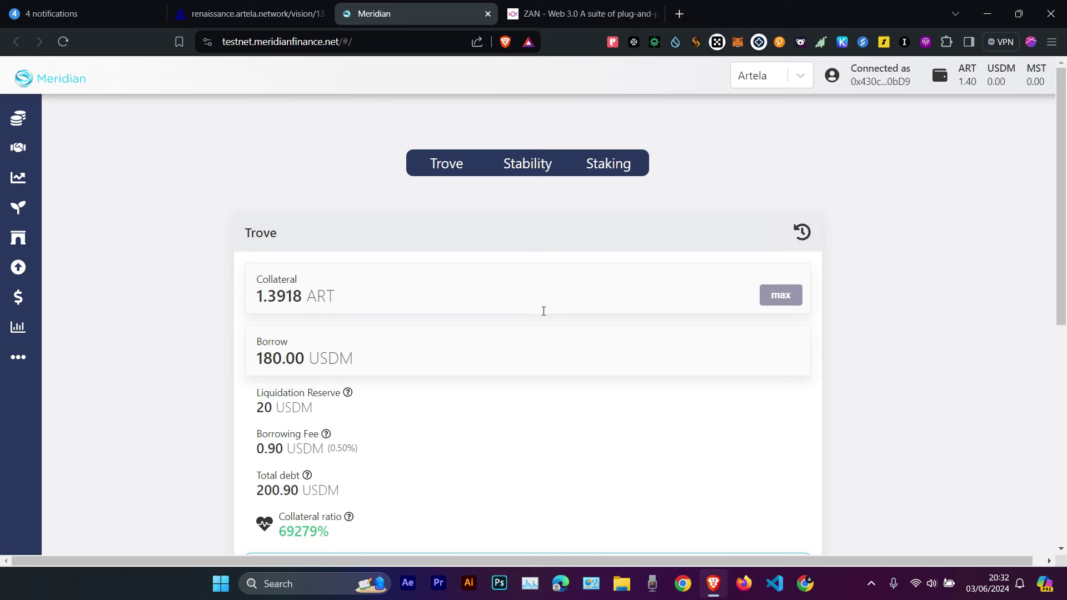
pyautogui.doubleClick(303, 298)
pyautogui.doubleClick(304, 297)
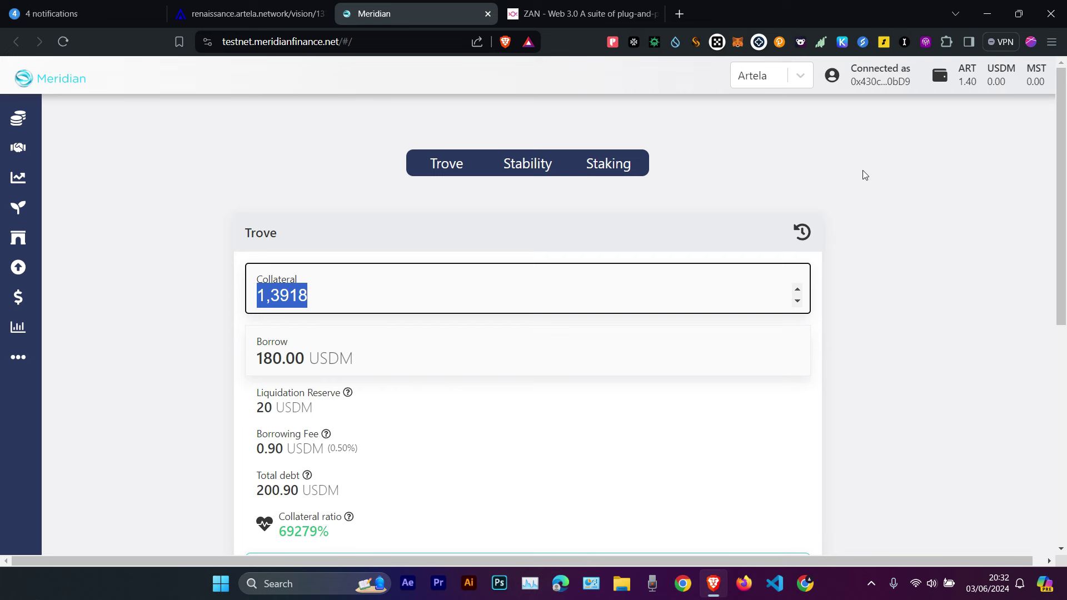
pyautogui.write('0.3')
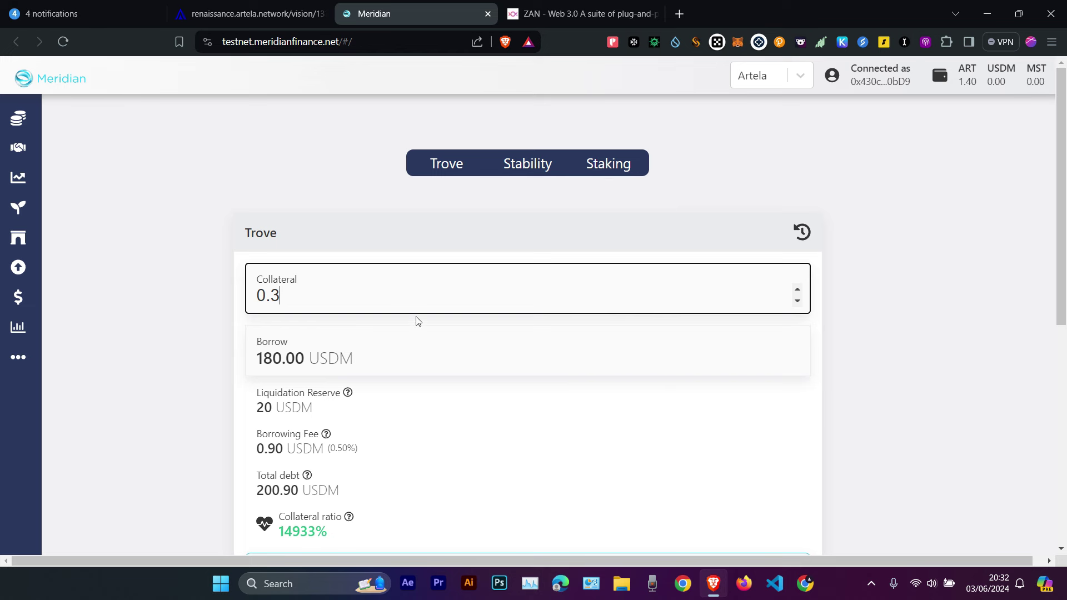
pyautogui.click(410, 324)
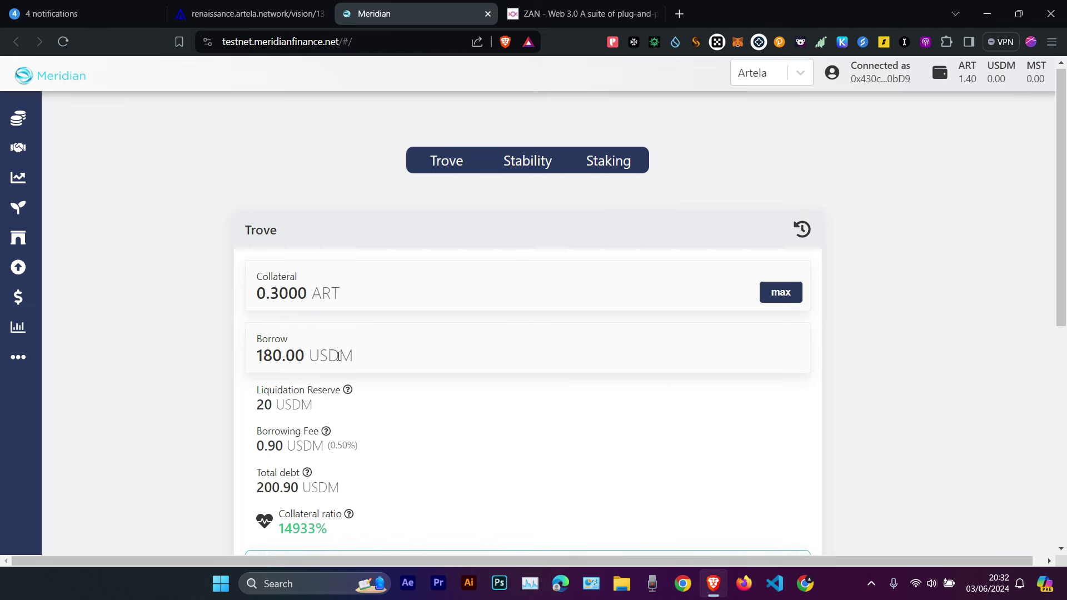
# Step: Try a borrow amount of 100 USDM for the Trove, and clear the amount again
pyautogui.scroll(-2, 338, 355)
pyautogui.click(296, 221)
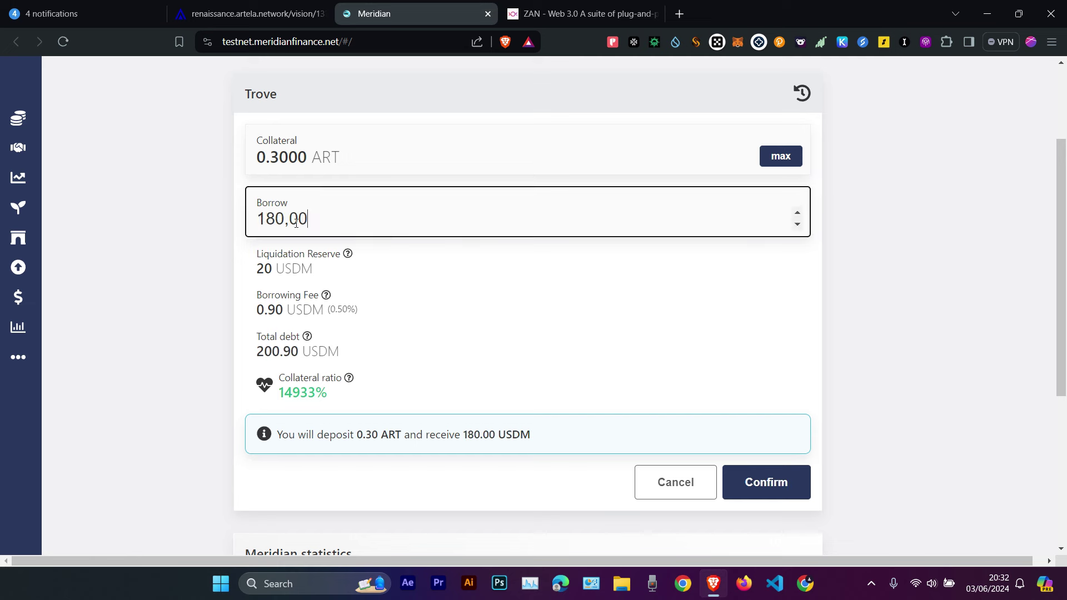
pyautogui.moveTo(257, 226)
pyautogui.mouseDown()
pyautogui.moveTo(309, 221)
pyautogui.moveTo(257, 221)
pyautogui.mouseUp()
pyautogui.click(312, 217)
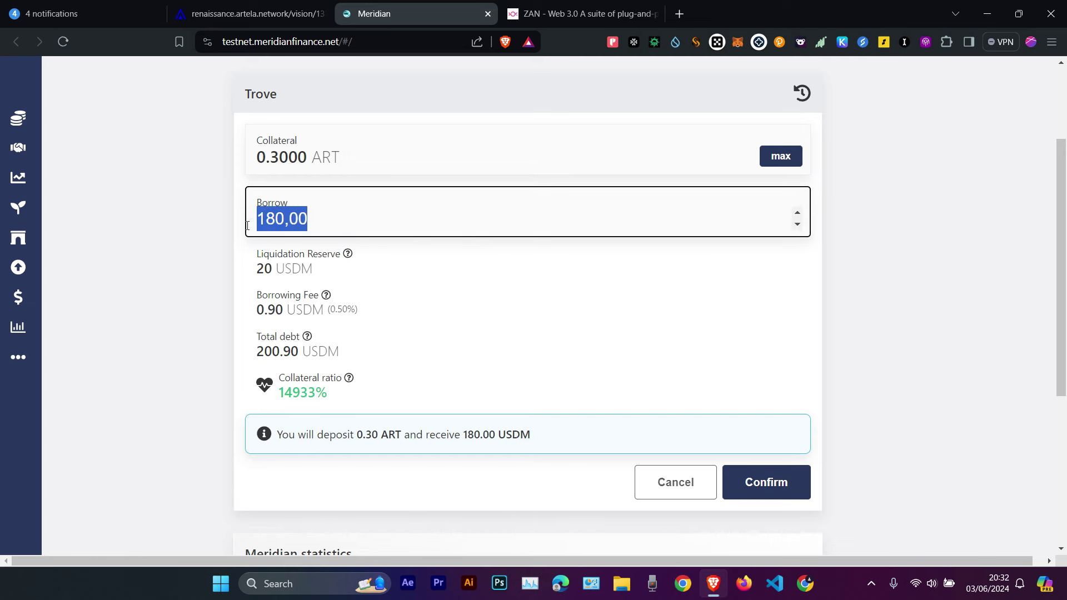
pyautogui.write('100')
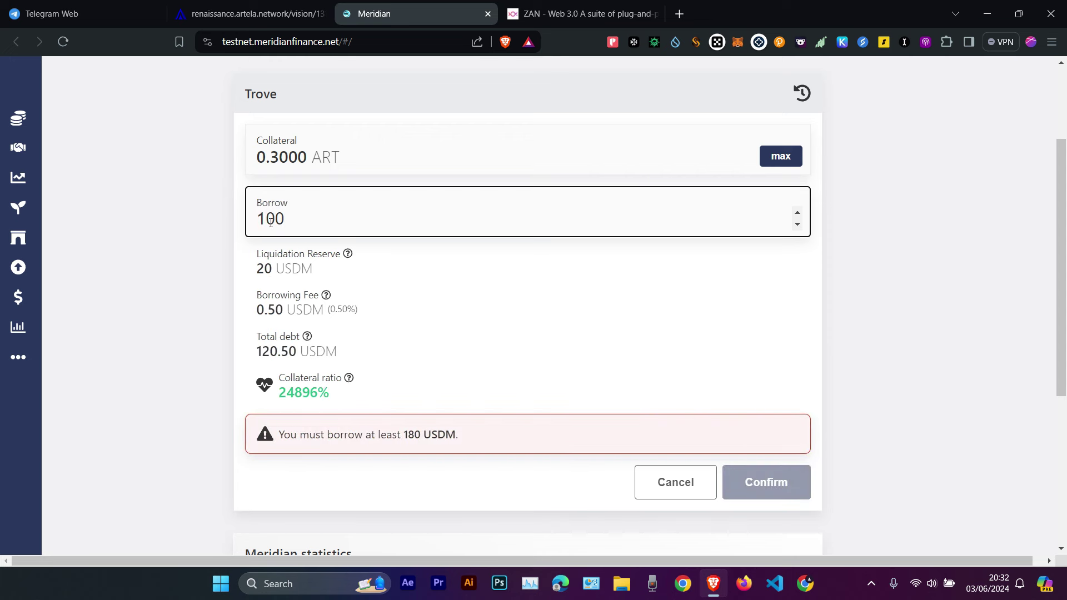
pyautogui.press('BackSpace')
pyautogui.press('BackSpace')
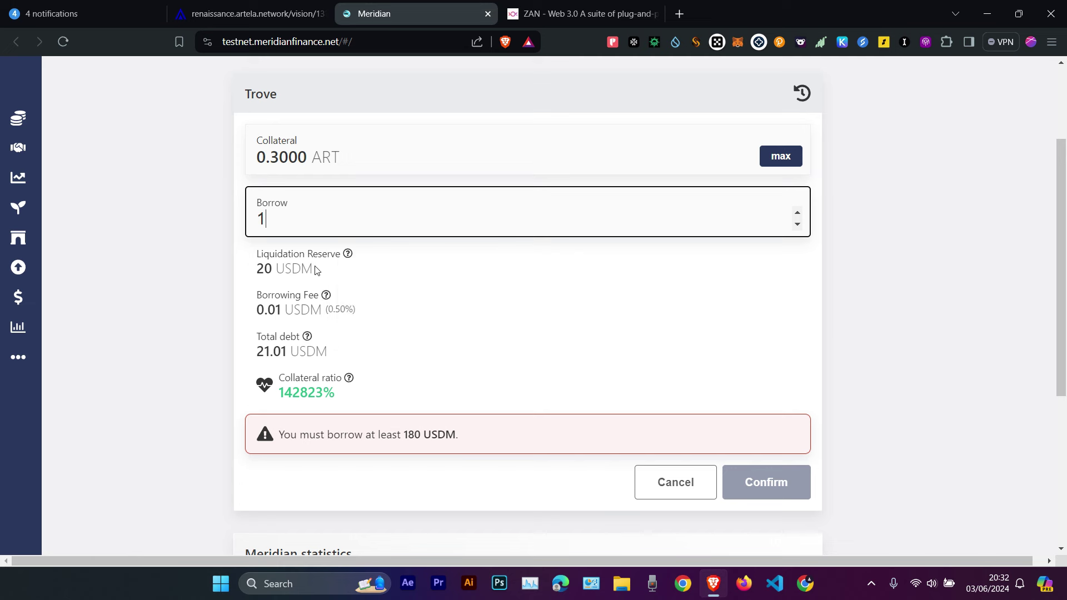
pyautogui.press('BackSpace')
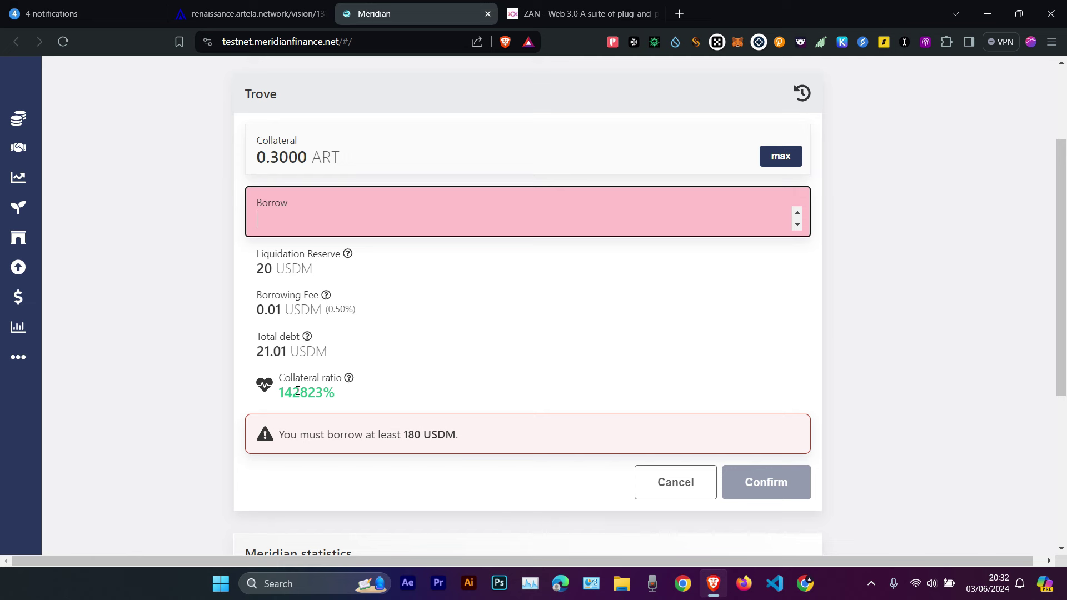
# Step: Check the collateral ratio explanation and set the Trove's borrow amount to 200 USDM
pyautogui.moveTo(349, 382)
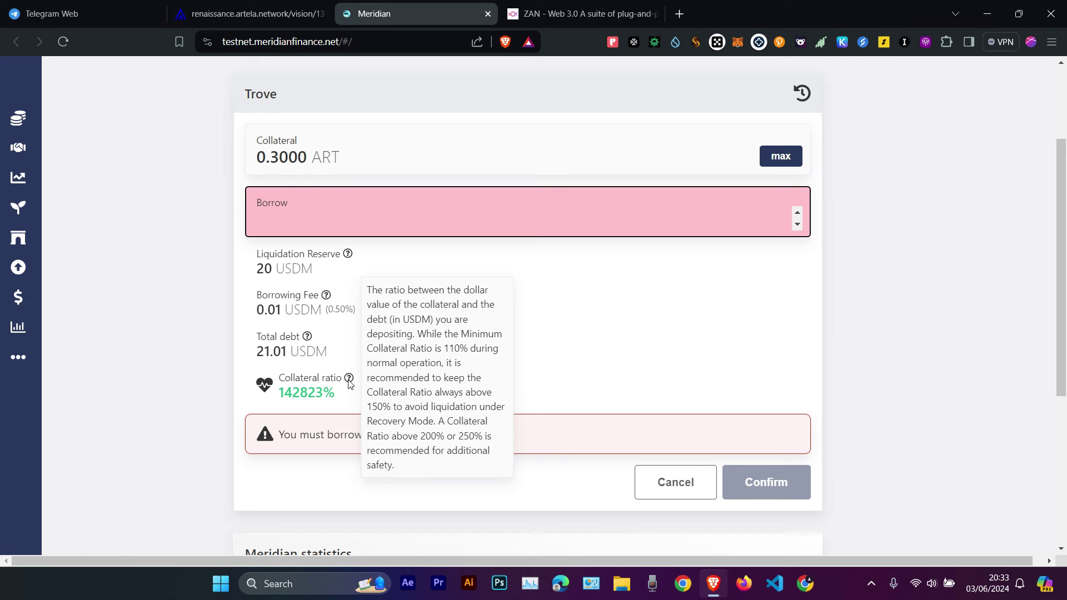
pyautogui.write('10')
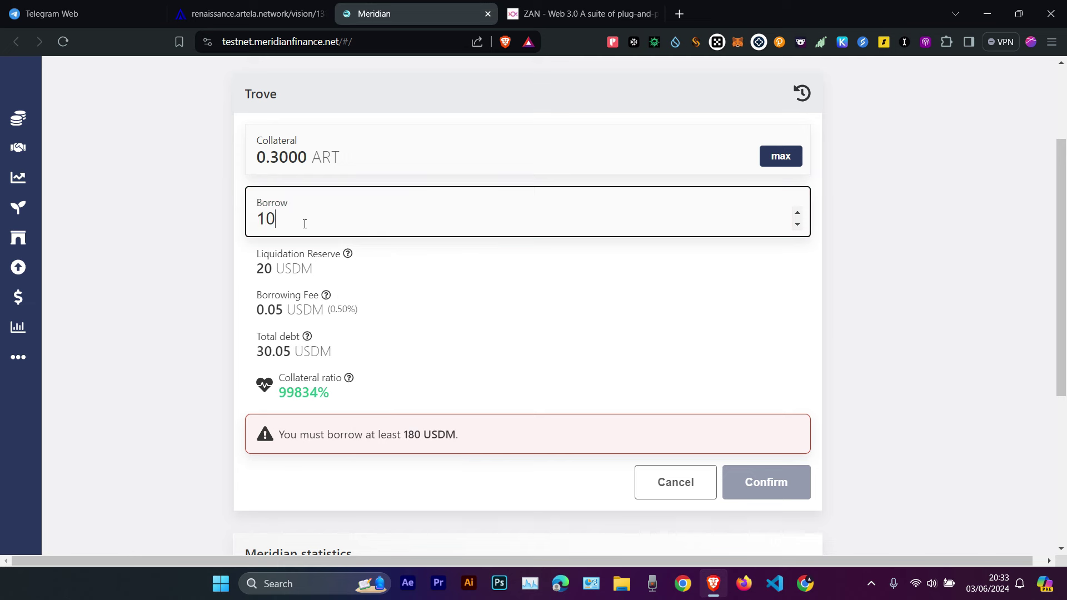
pyautogui.press('BackSpace')
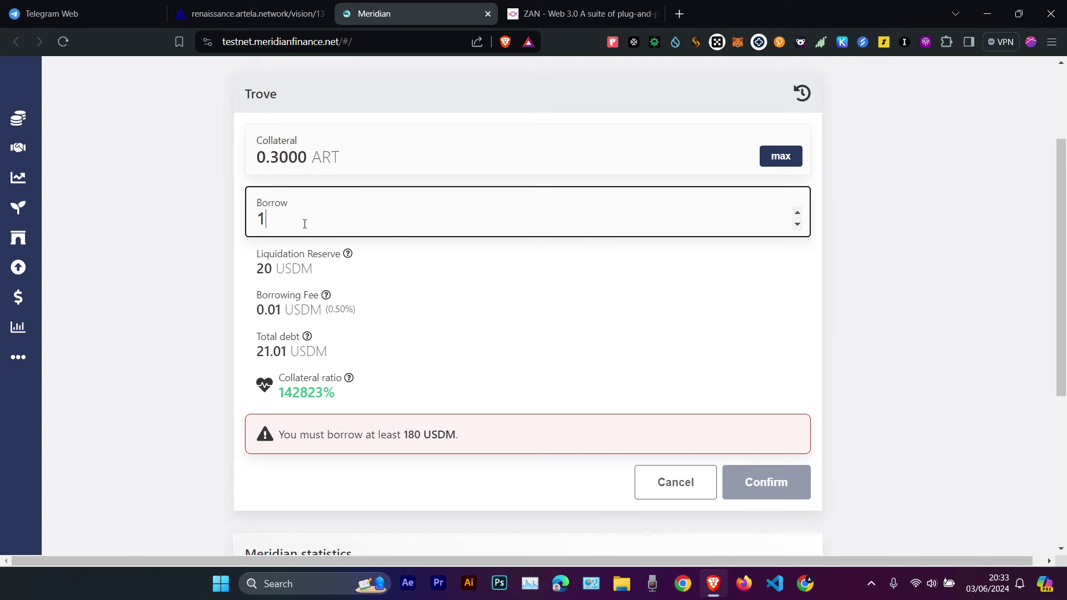
pyautogui.press('BackSpace')
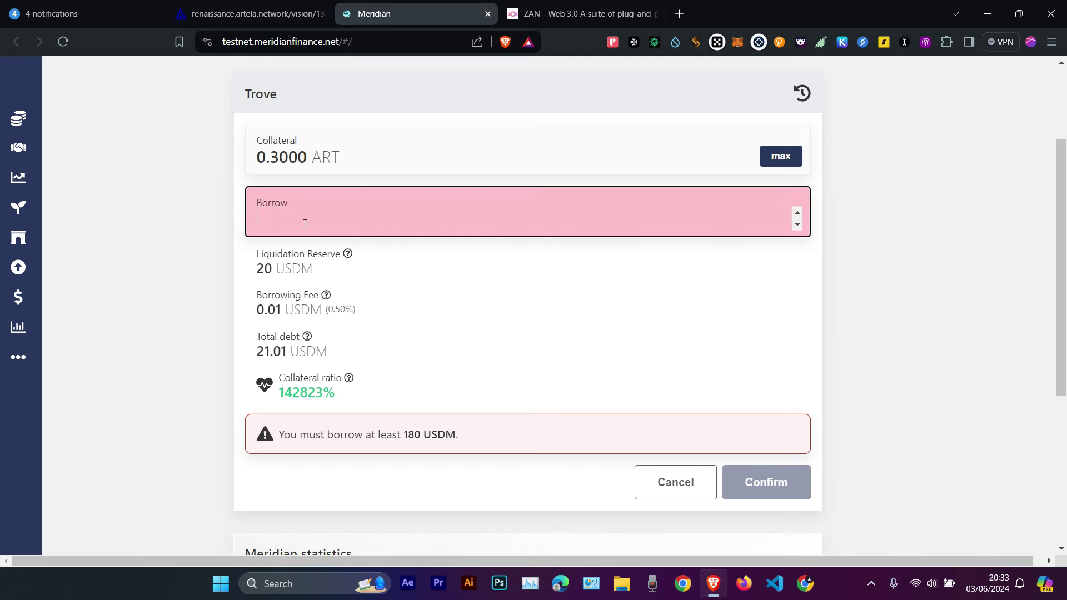
pyautogui.write('200')
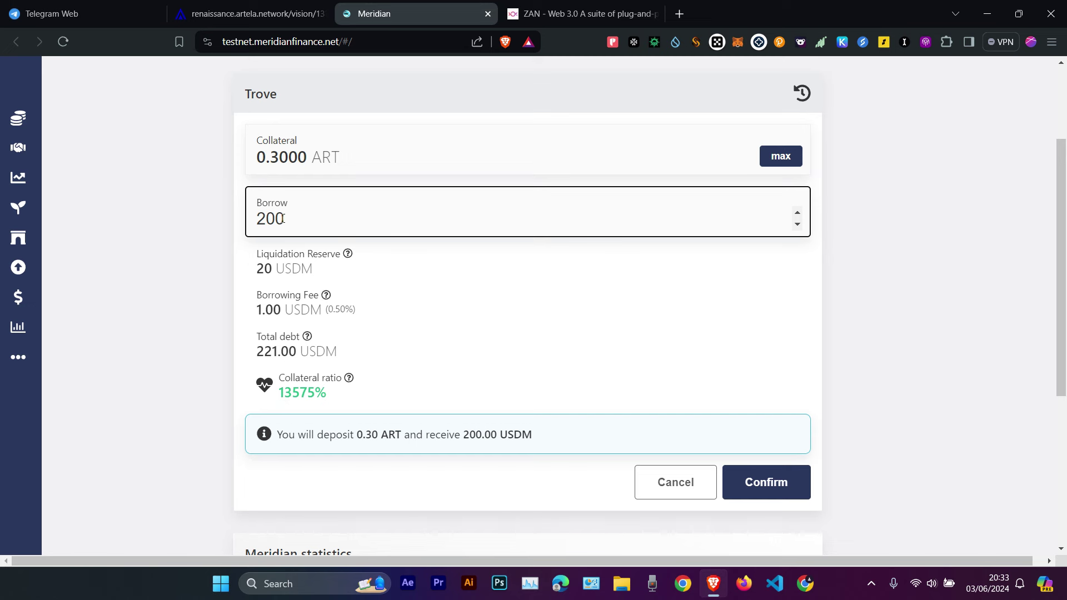
pyautogui.moveTo(283, 219); pyautogui.dragTo(246, 222)
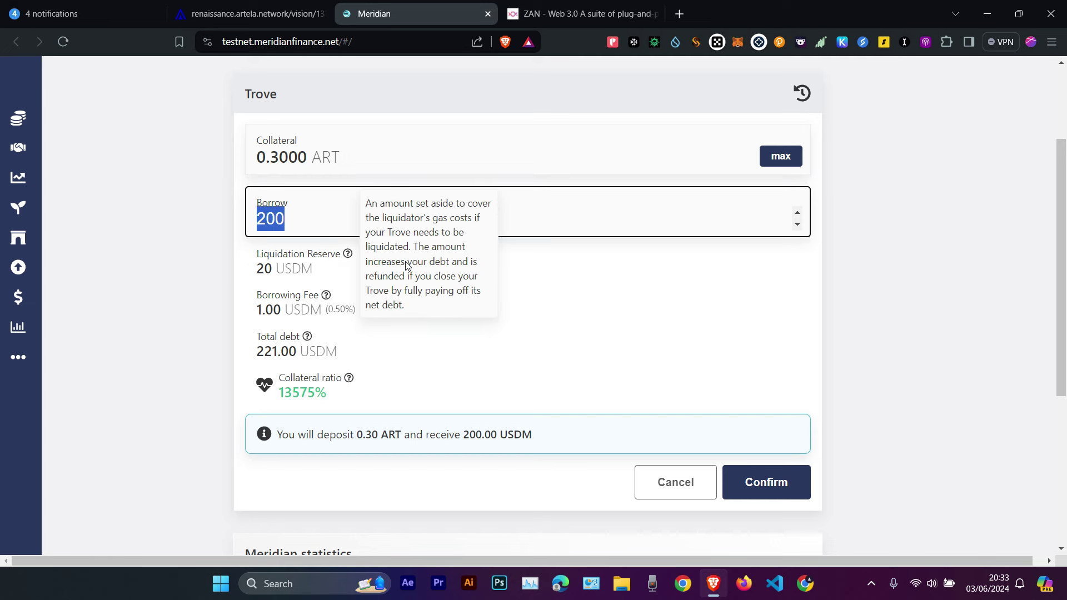
pyautogui.click(406, 348)
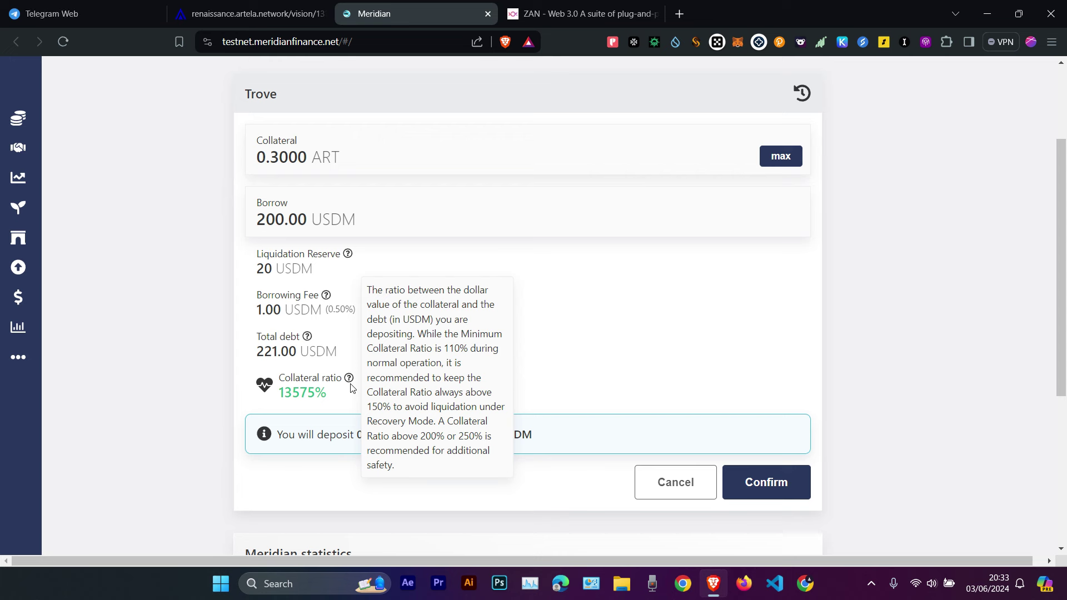
# Step: Review the Trove's loan details, confirm opening it, and approve the transaction in MetaMask
pyautogui.click(275, 218)
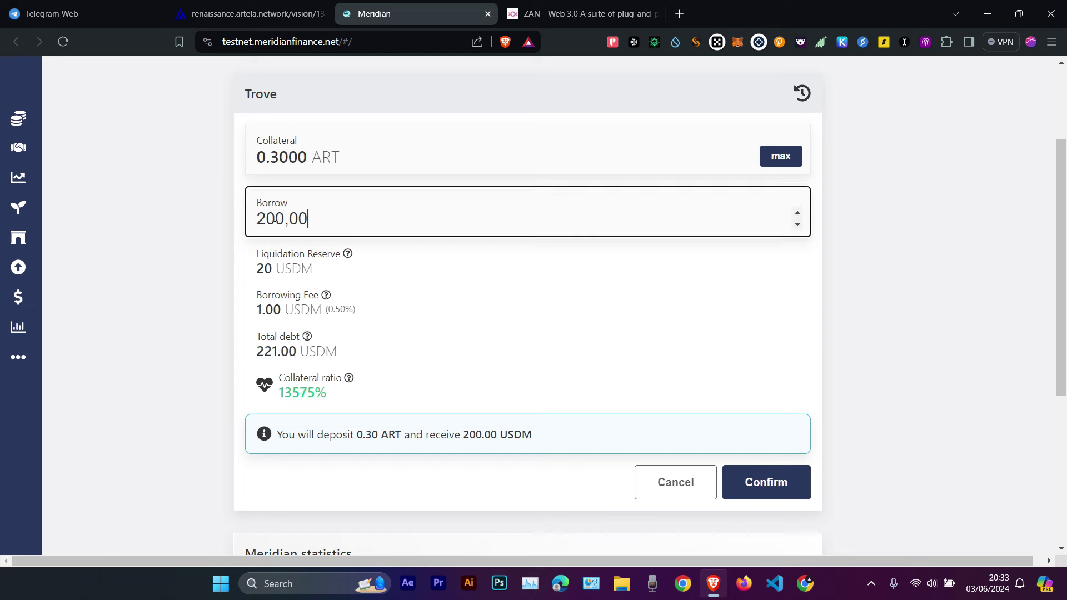
pyautogui.moveTo(319, 228); pyautogui.dragTo(296, 221)
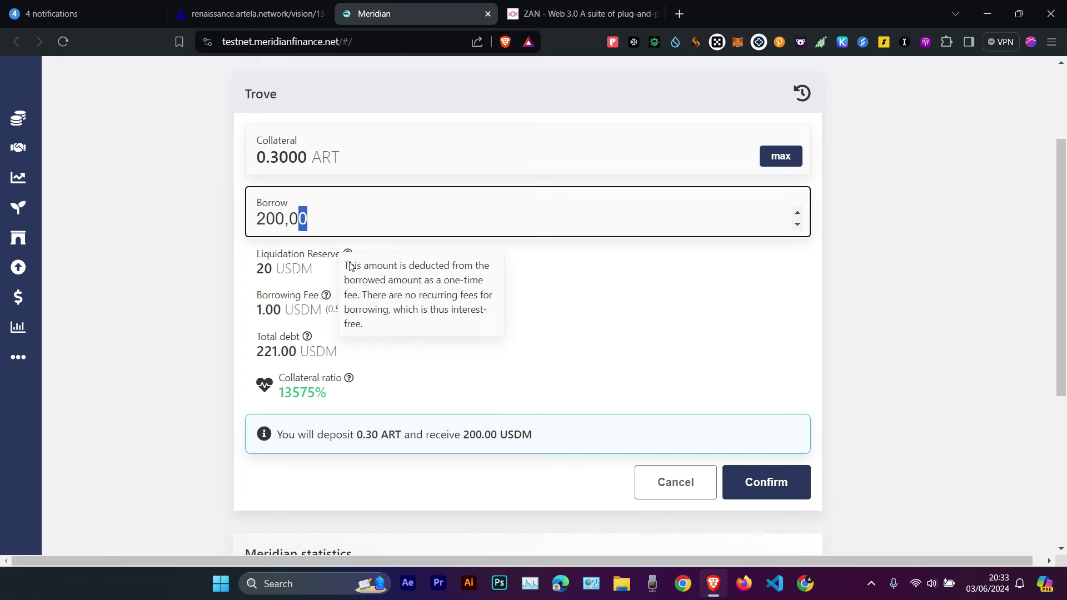
pyautogui.click(554, 358)
pyautogui.scroll(-2, 409, 381)
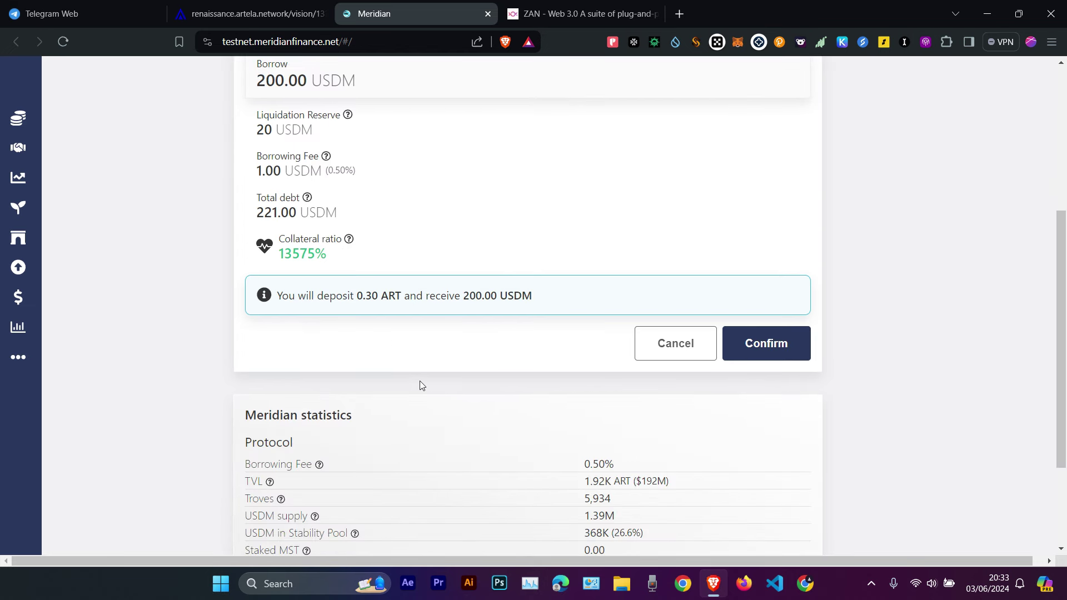
pyautogui.scroll(2, 448, 396)
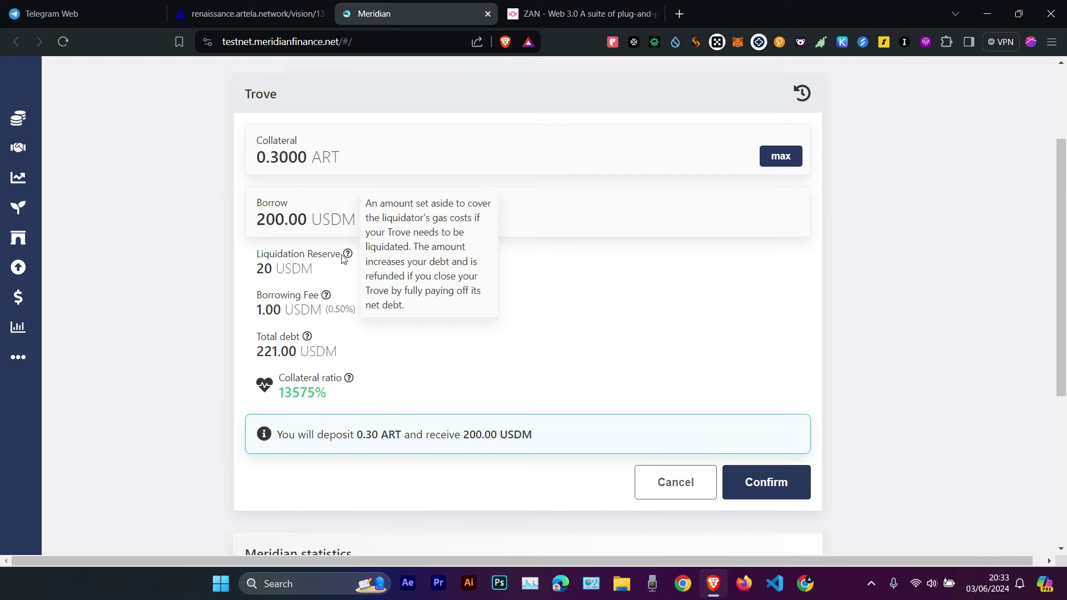
pyautogui.click(784, 487)
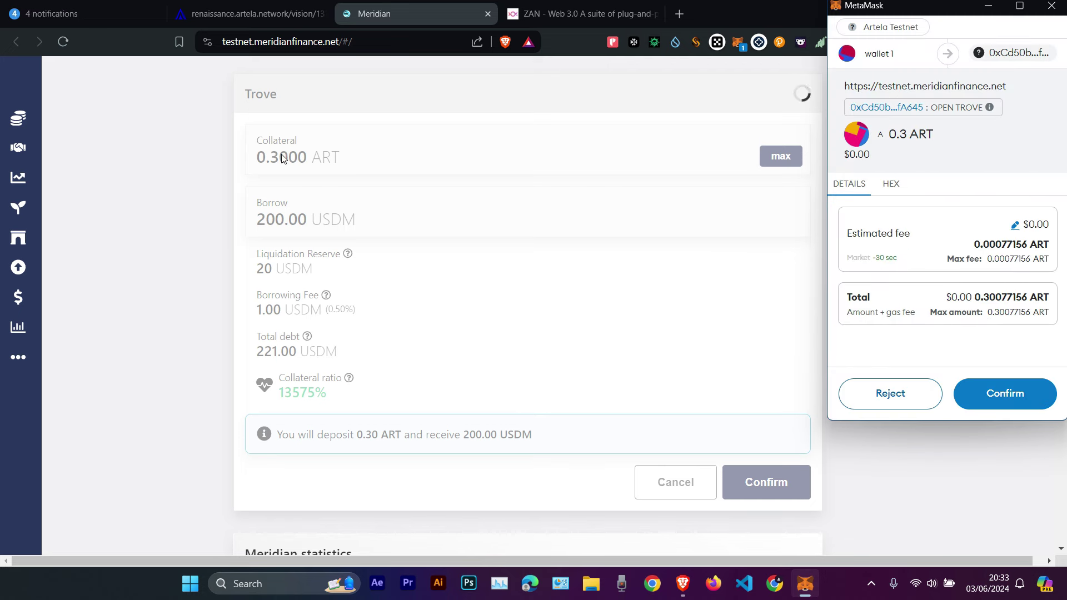
pyautogui.click(991, 394)
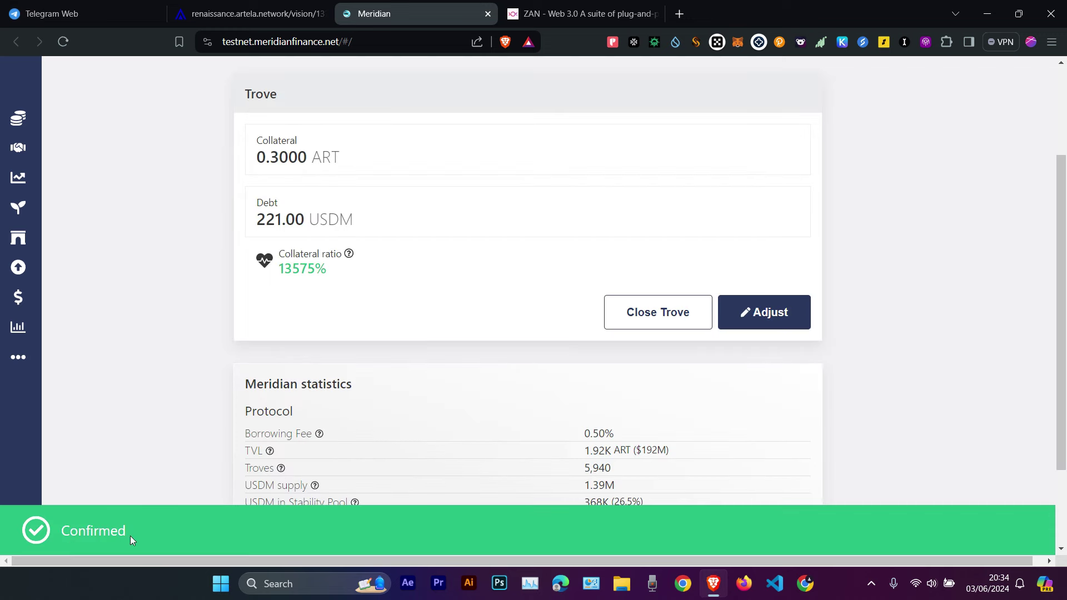
# Step: Return to the Artela Renaissance quest page and verify the Loan and borrow USDM quest
pyautogui.scroll(-2, 150, 341)
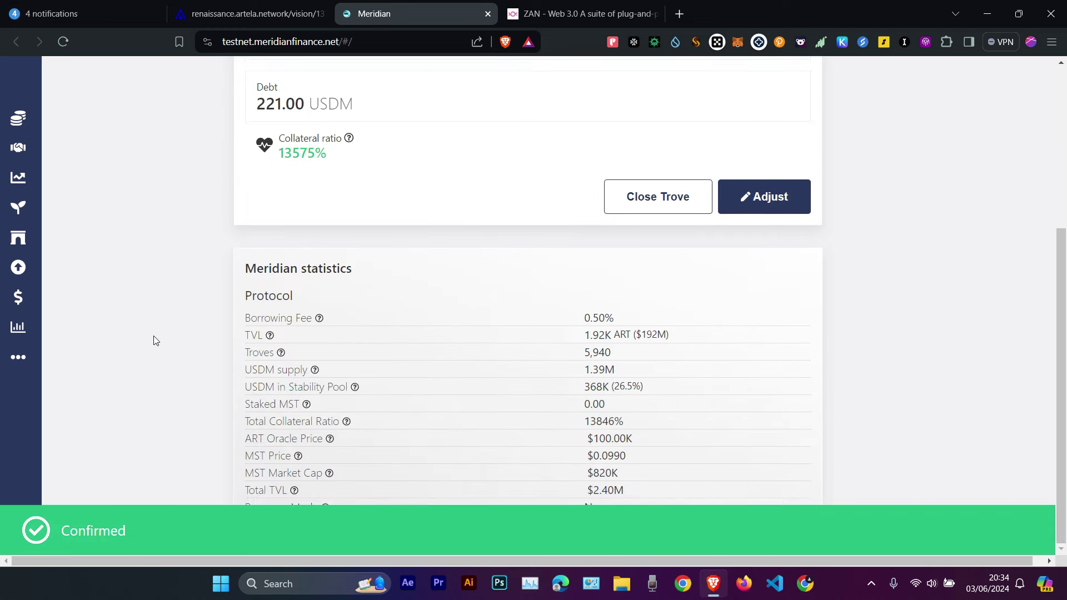
pyautogui.scroll(1, 567, 288)
pyautogui.hotkey('ctrl', 'shift', 'Tab')
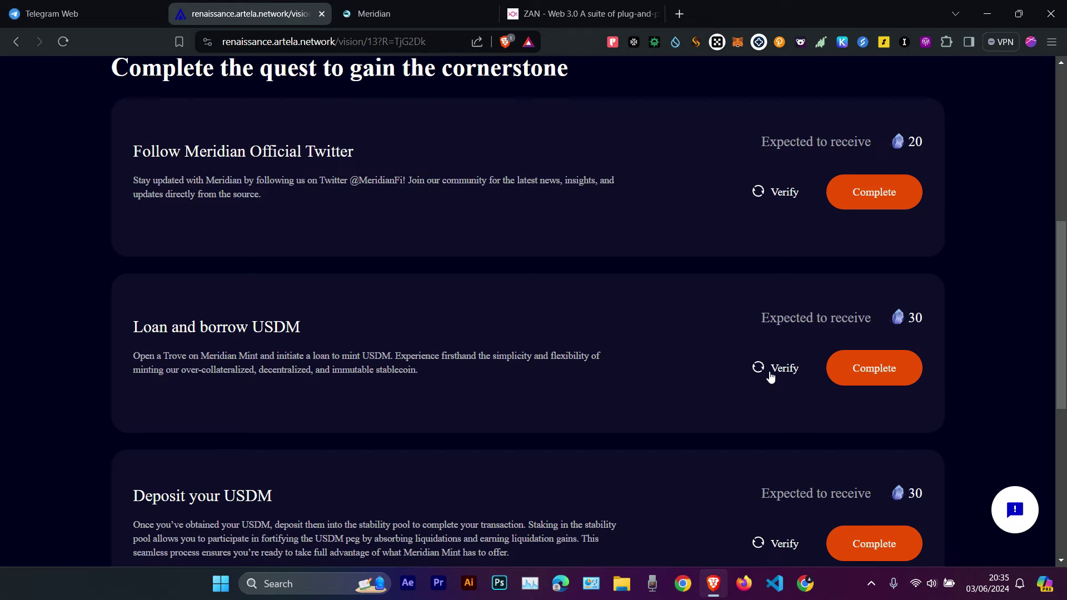
pyautogui.click(770, 375)
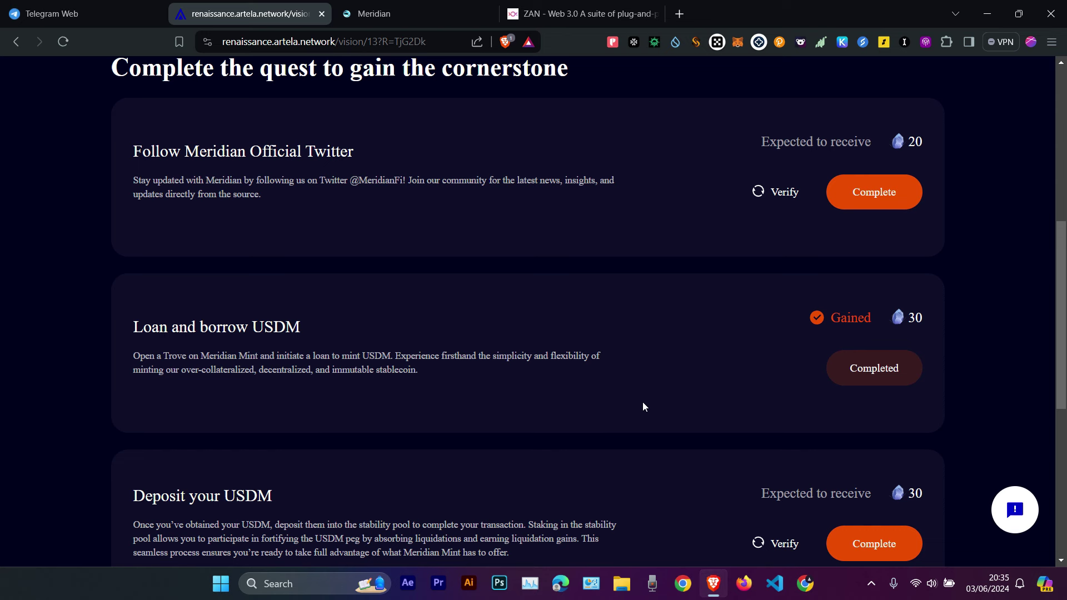
# Step: Open the Meridian Stability Pool site from the Deposit your USDM quest
pyautogui.scroll(-2, 543, 296)
pyautogui.moveTo(133, 357); pyautogui.dragTo(278, 361)
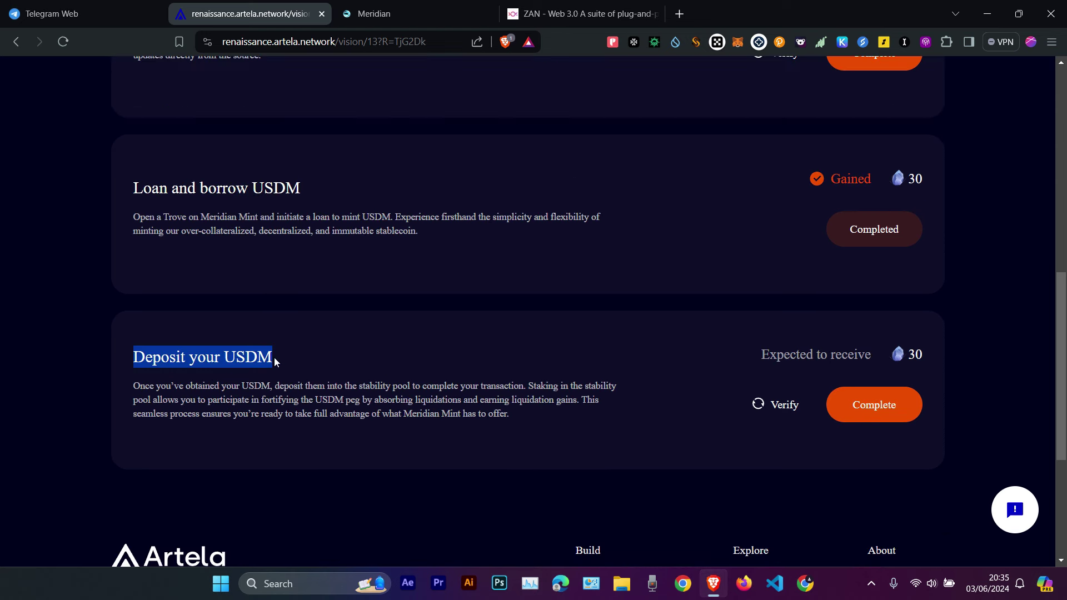
pyautogui.click(257, 369)
pyautogui.click(841, 413)
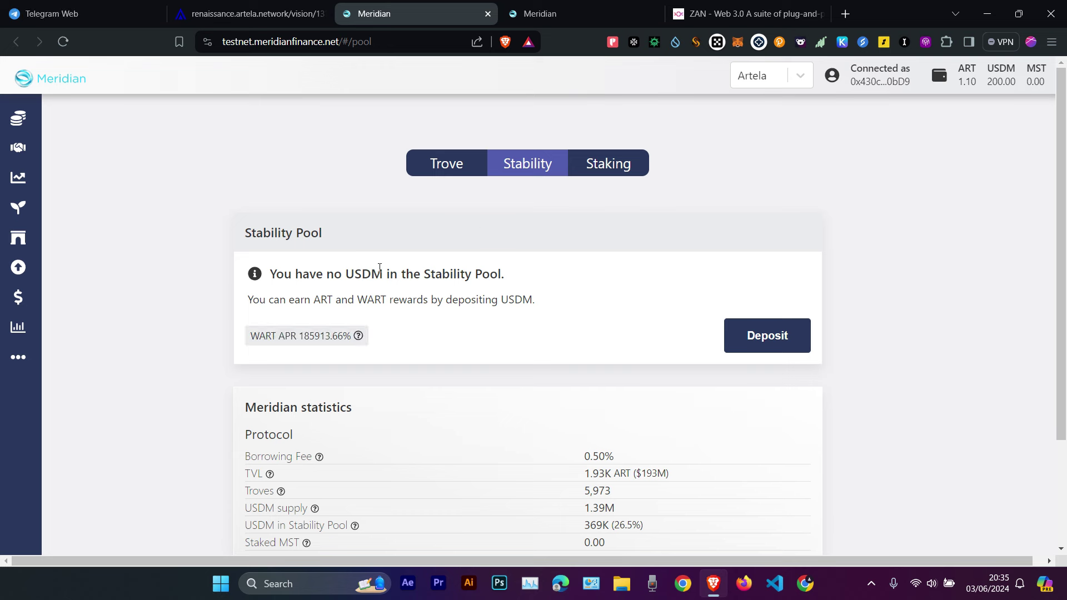
# Step: Deposit the maximum 200 USDM into the Stability Pool and approve the transaction in MetaMask
pyautogui.click(770, 348)
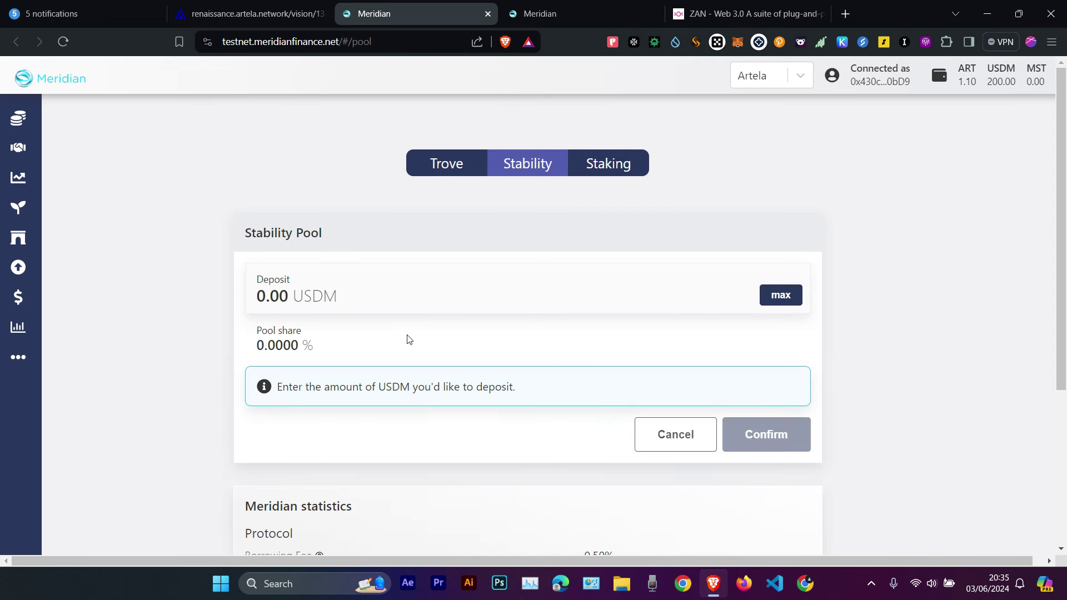
pyautogui.click(789, 296)
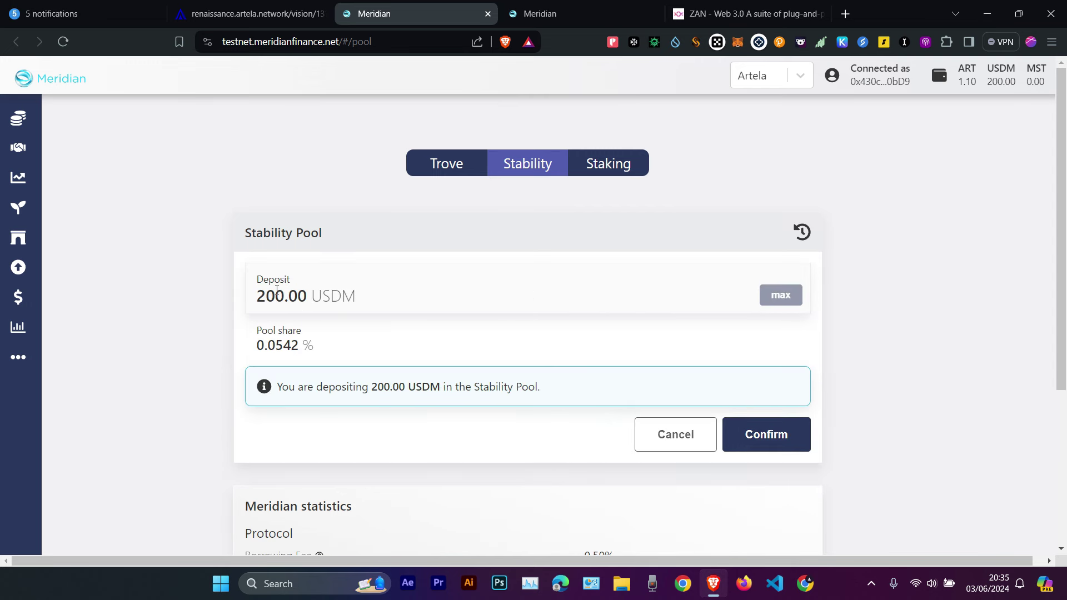
pyautogui.click(758, 439)
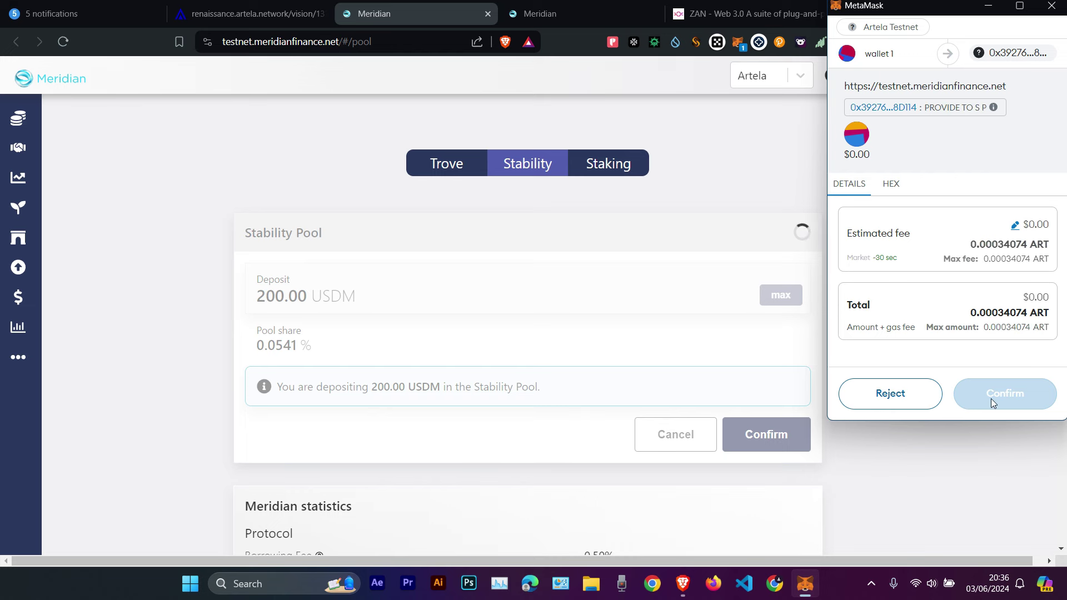
pyautogui.click(991, 399)
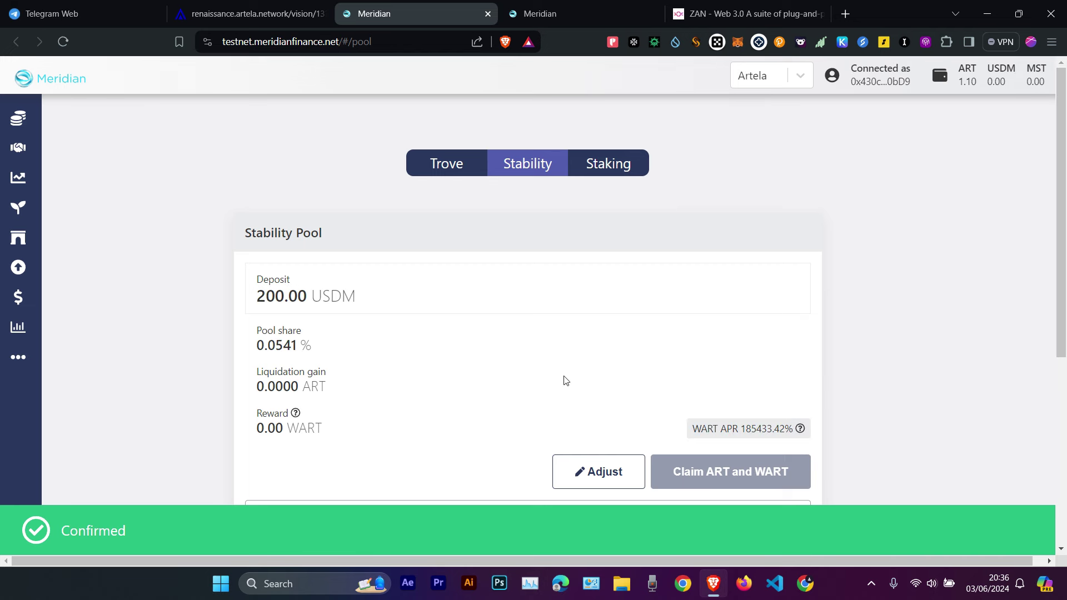
# Step: Verify the Deposit your USDM quest on the Artela Renaissance page and go back to the project list
pyautogui.click(250, 13)
pyautogui.click(769, 406)
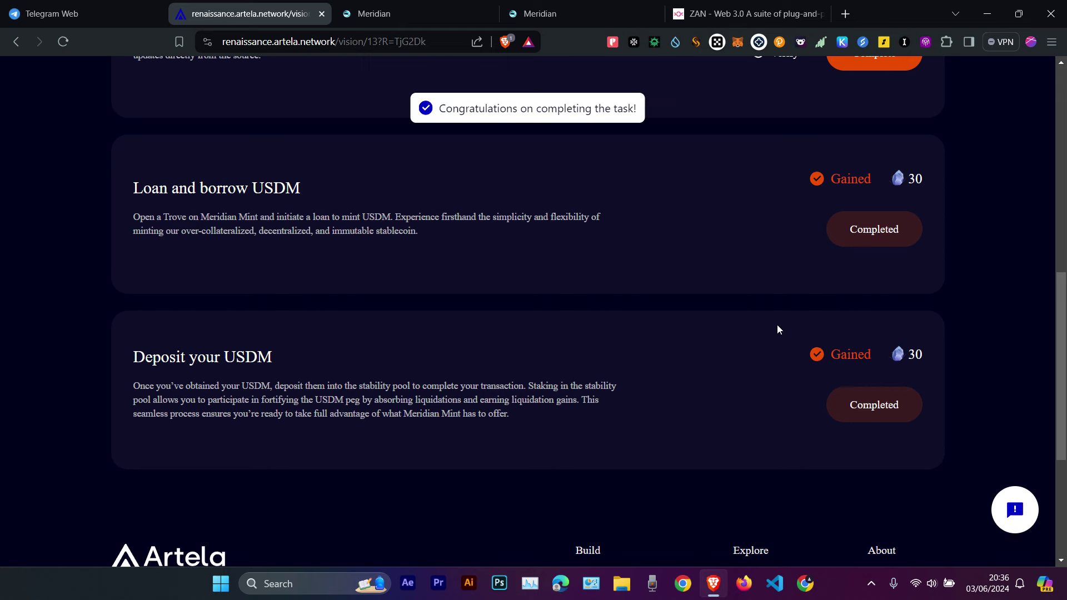
pyautogui.scroll(3, 835, 411)
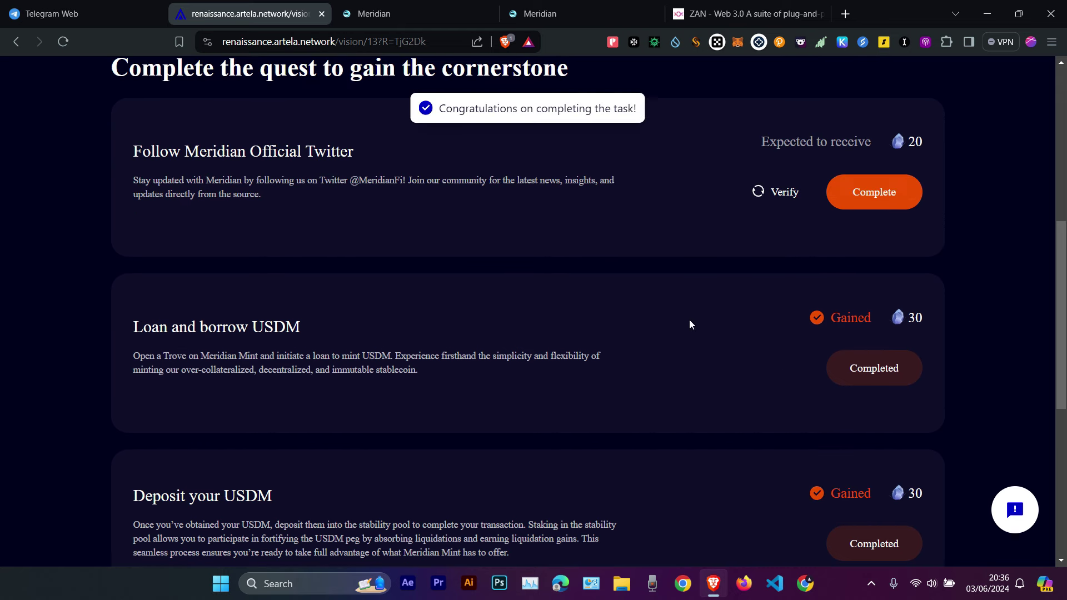
pyautogui.click(16, 42)
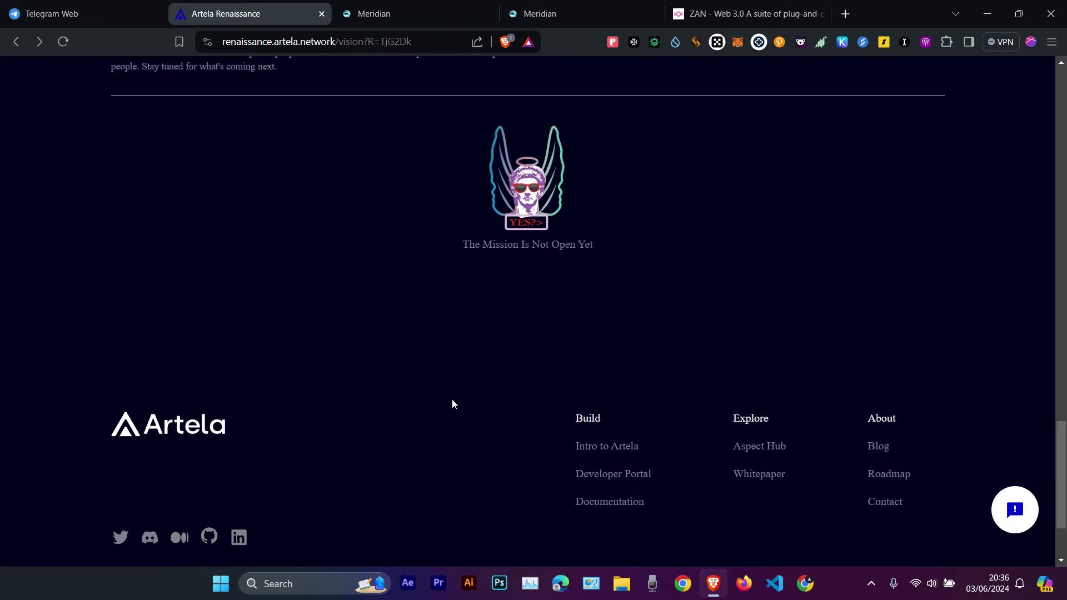
# Step: Check the completion status of the ZAN.TOP quests and return to the project list
pyautogui.scroll(8, 452, 405)
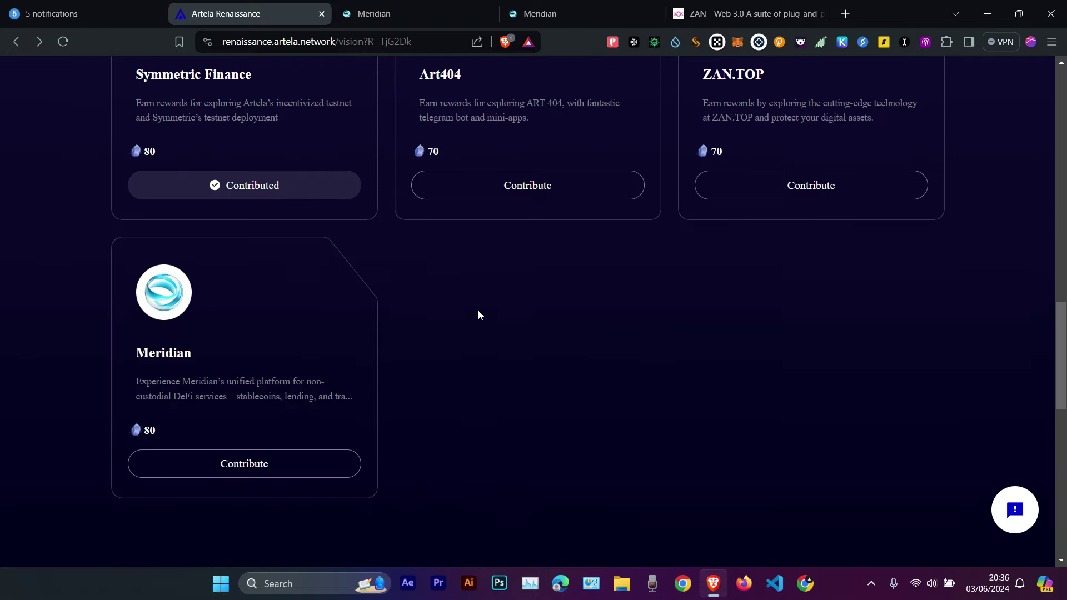
pyautogui.scroll(3, 465, 397)
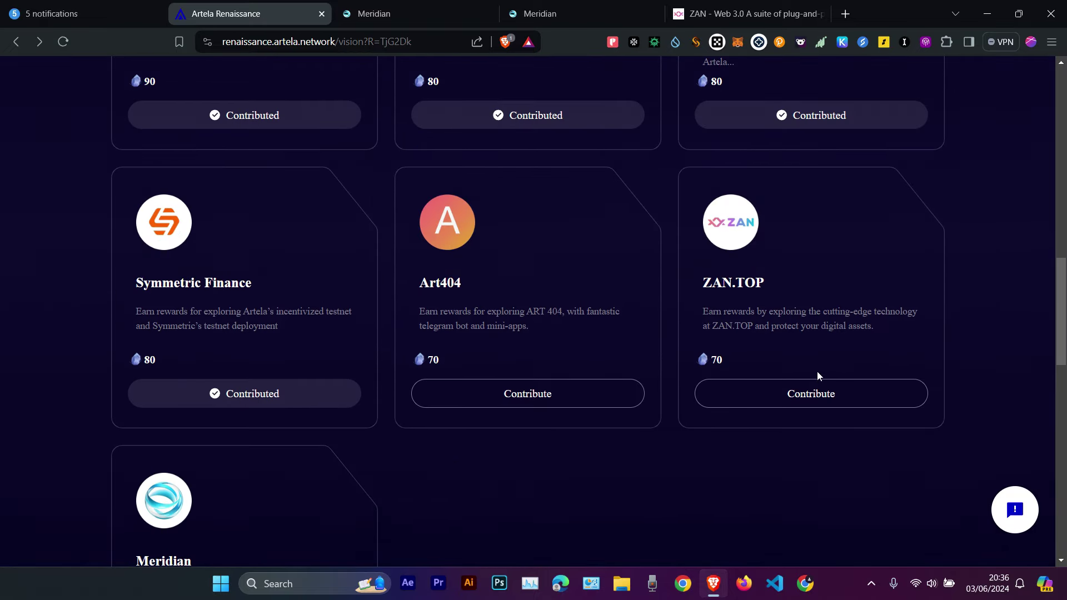
pyautogui.click(796, 399)
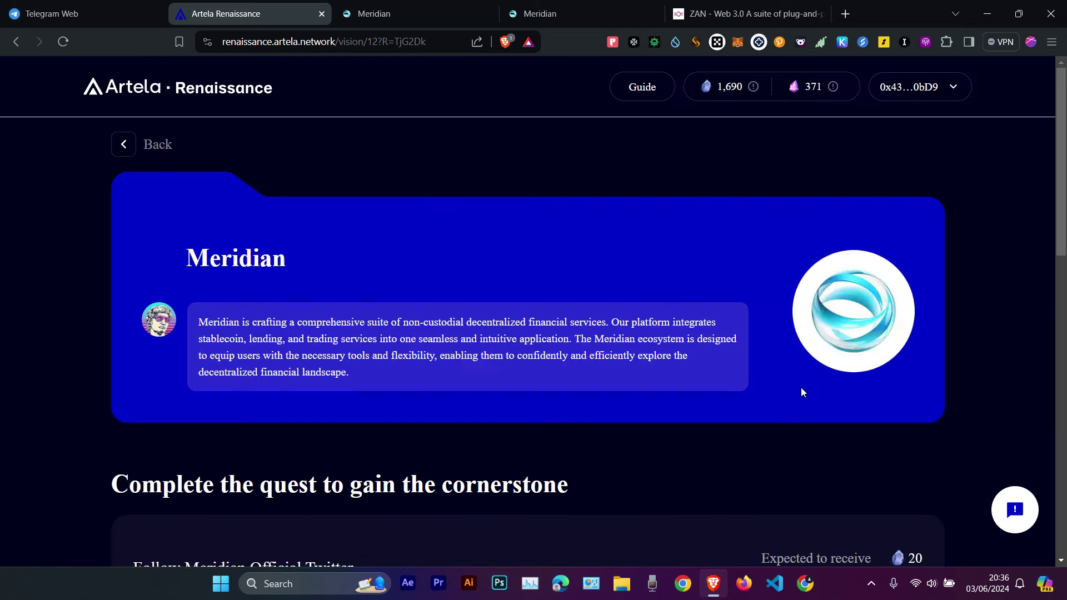
pyautogui.scroll(-5, 792, 387)
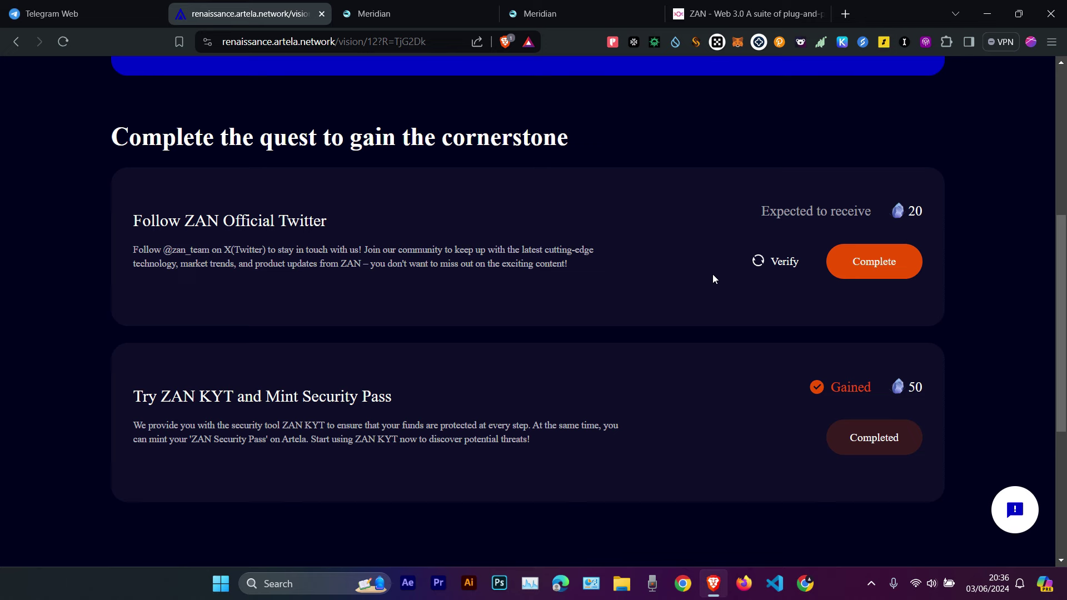
pyautogui.click(15, 42)
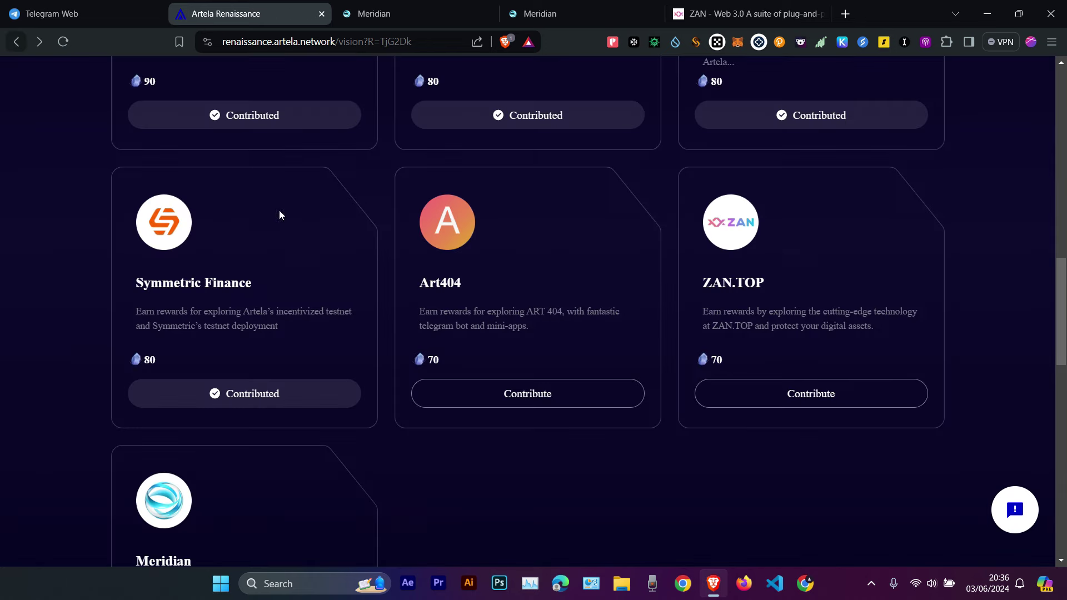
pyautogui.scroll(-2, 222, 334)
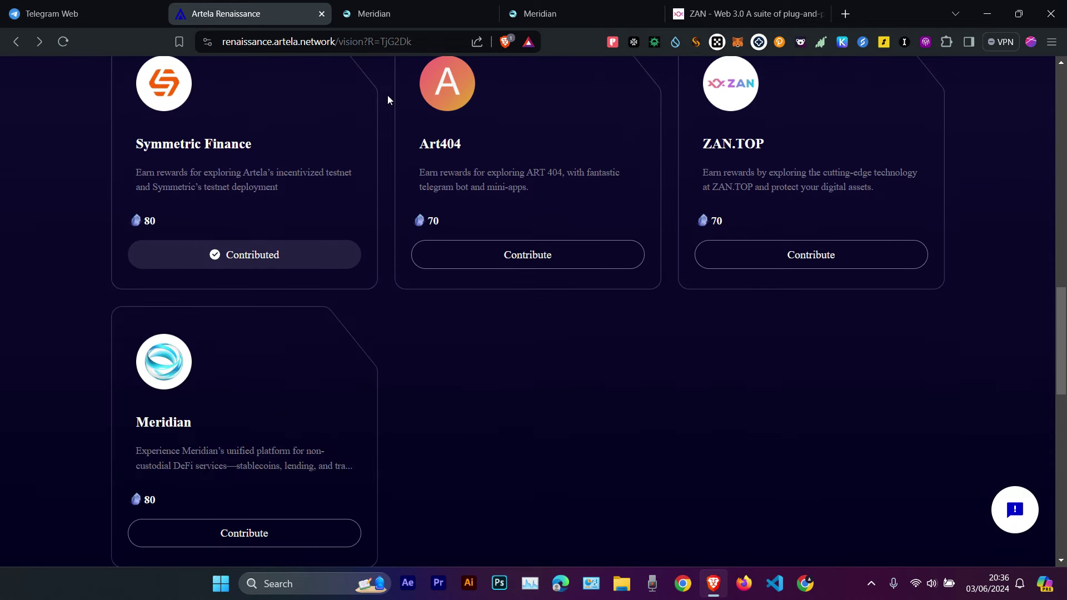
# Step: Examine the networks offered on the Meridian testnet site and on its Lend/Borrow markets page
pyautogui.click(427, 4)
pyautogui.moveTo(51, 118)
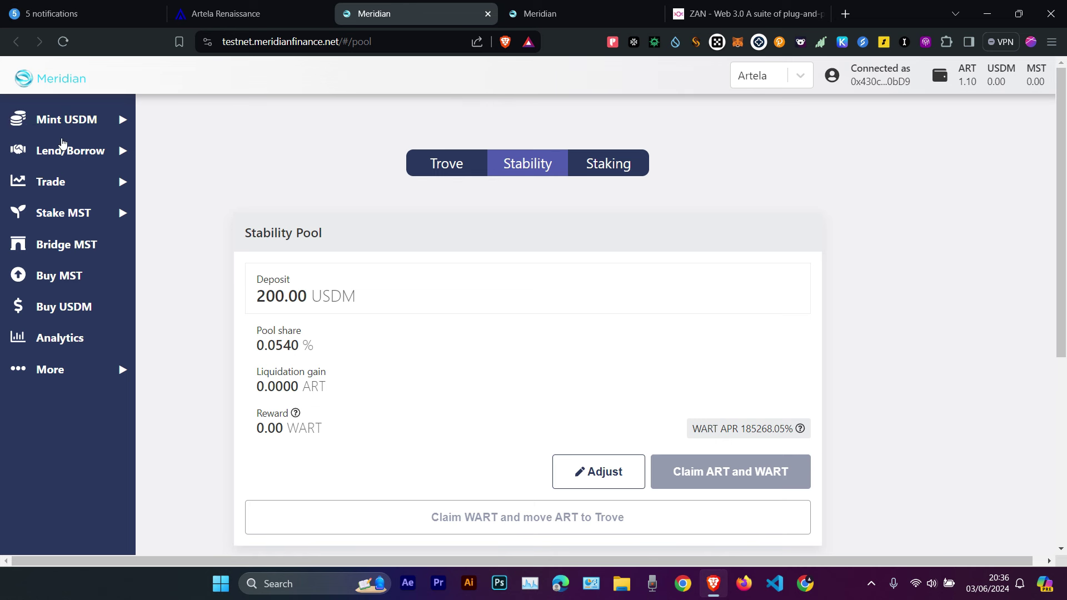
pyautogui.click(786, 79)
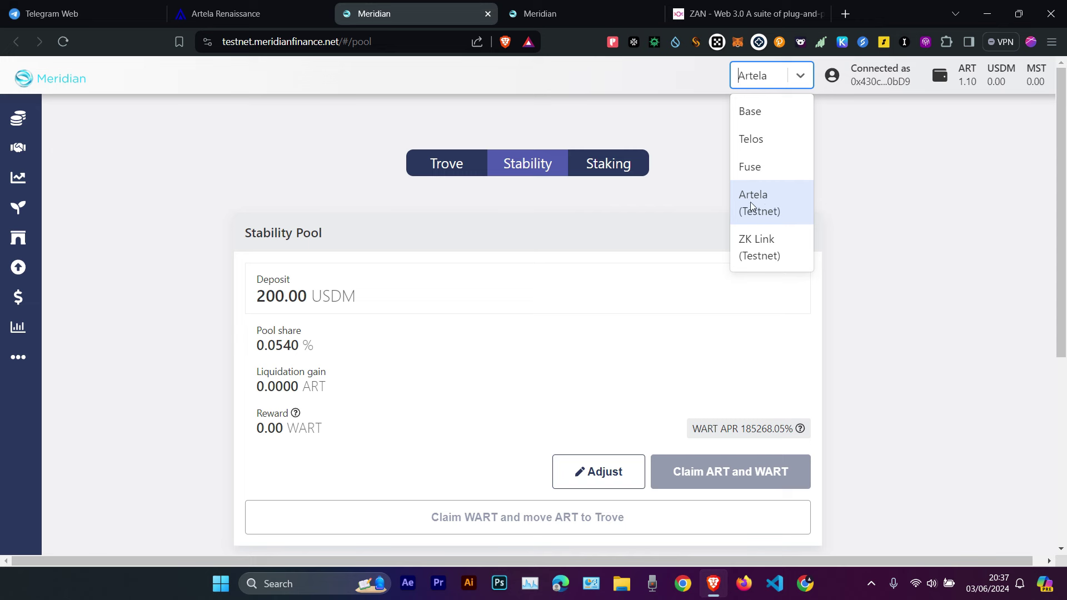
pyautogui.moveTo(33, 178)
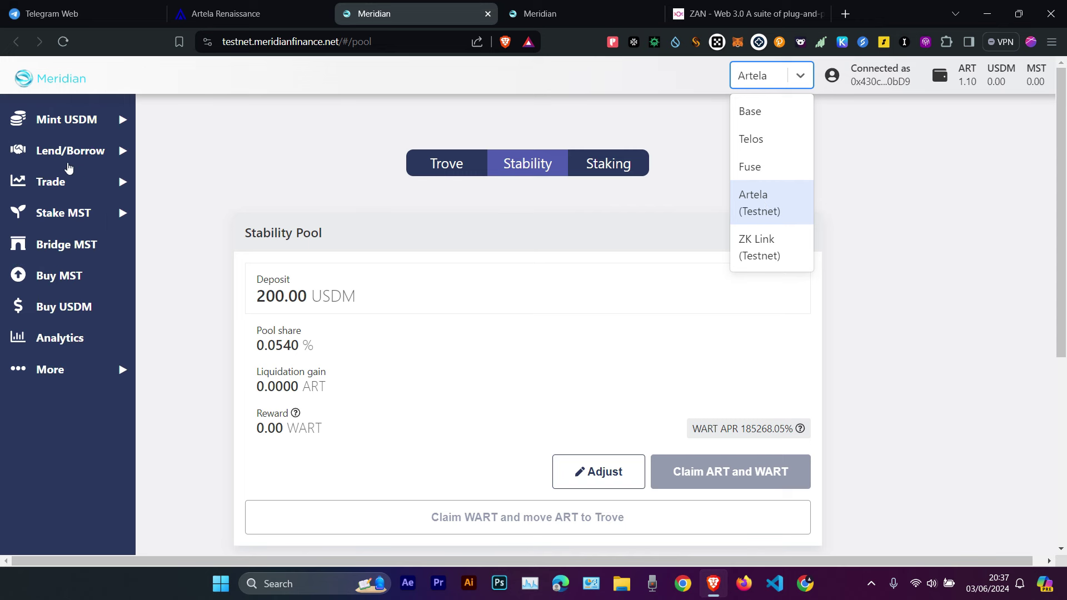
pyautogui.click(65, 154)
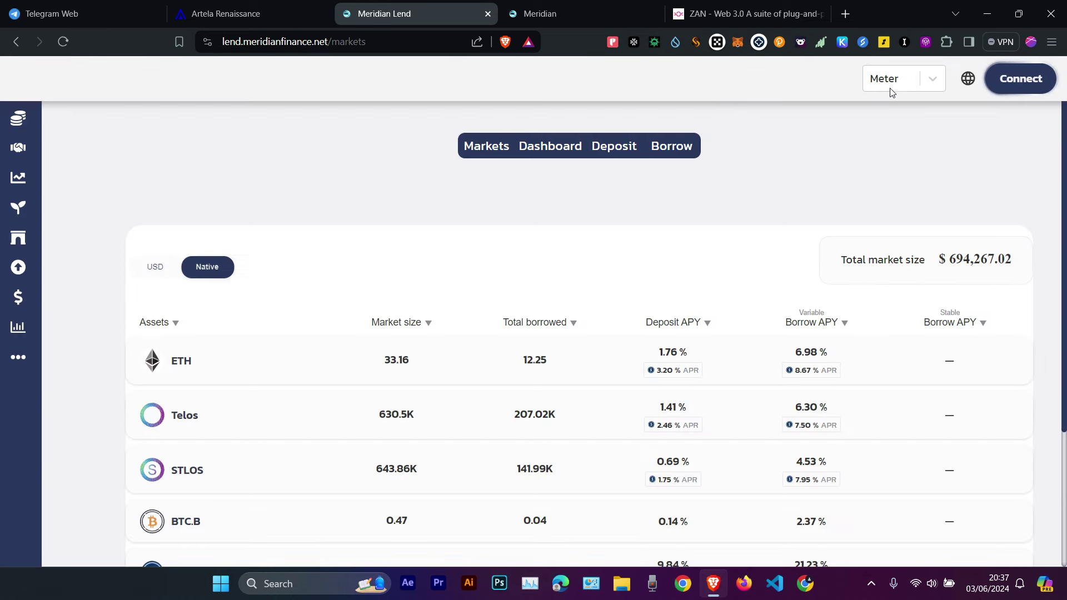
pyautogui.click(889, 85)
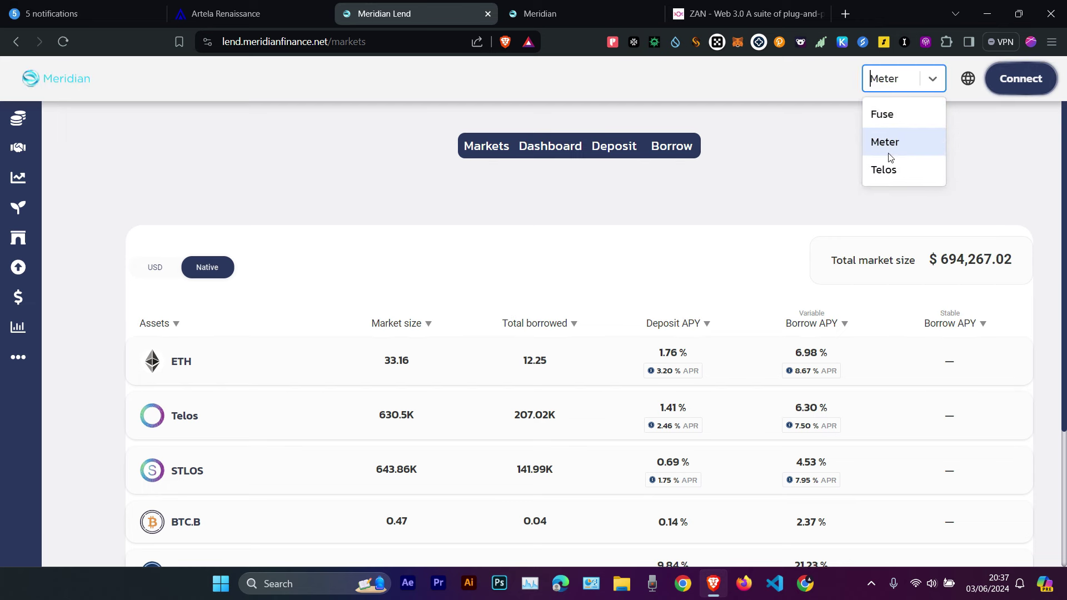
# Step: Return to Artela Renaissance, reopen the Meridian project, and review its quest statuses
pyautogui.click(251, 5)
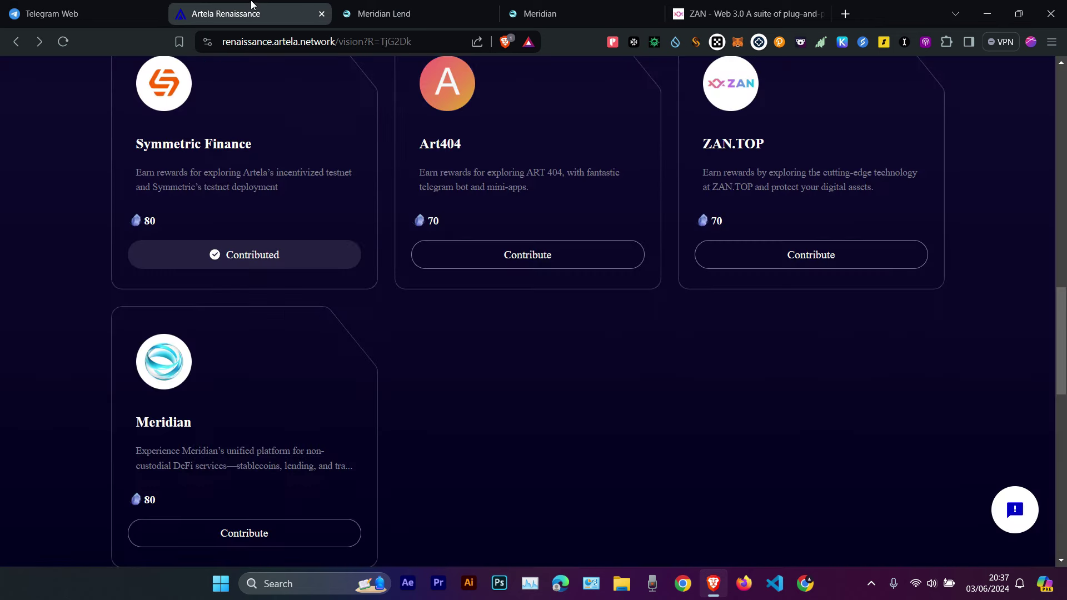
pyautogui.click(244, 533)
pyautogui.scroll(-10, 494, 396)
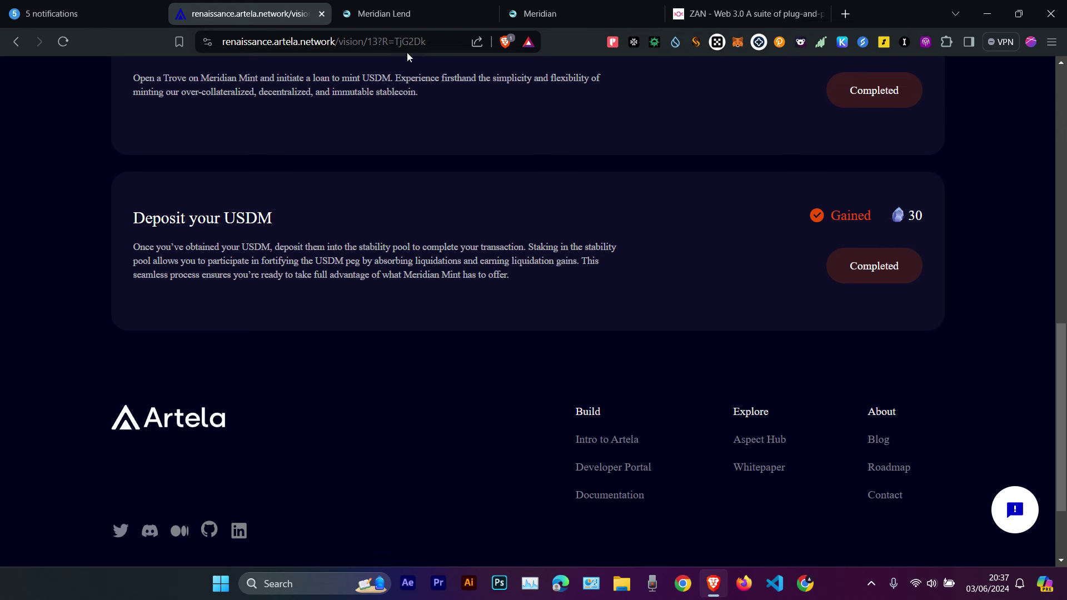
pyautogui.scroll(15, 444, 178)
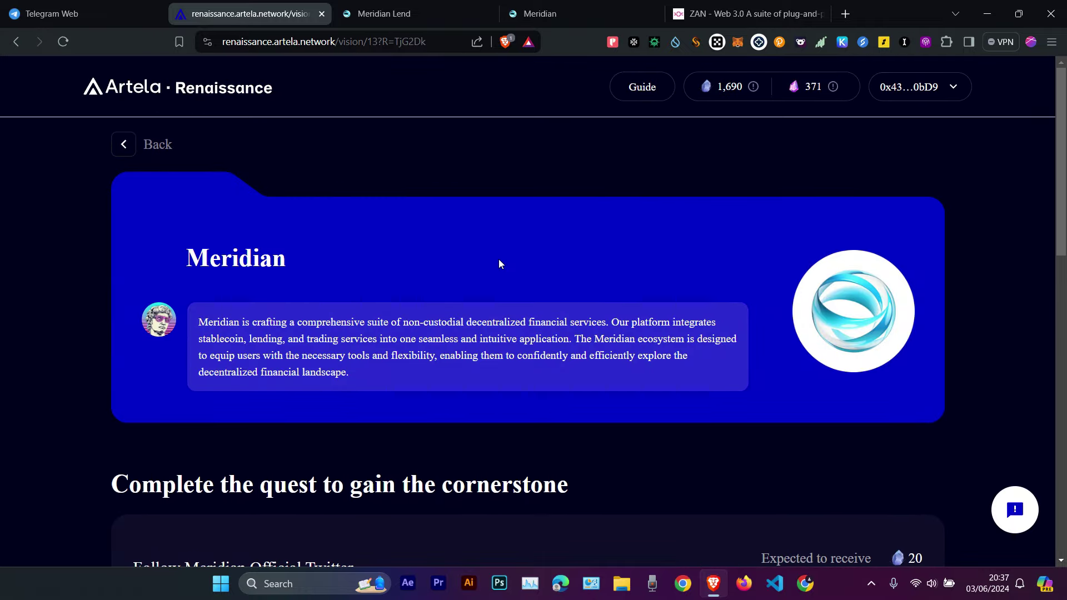